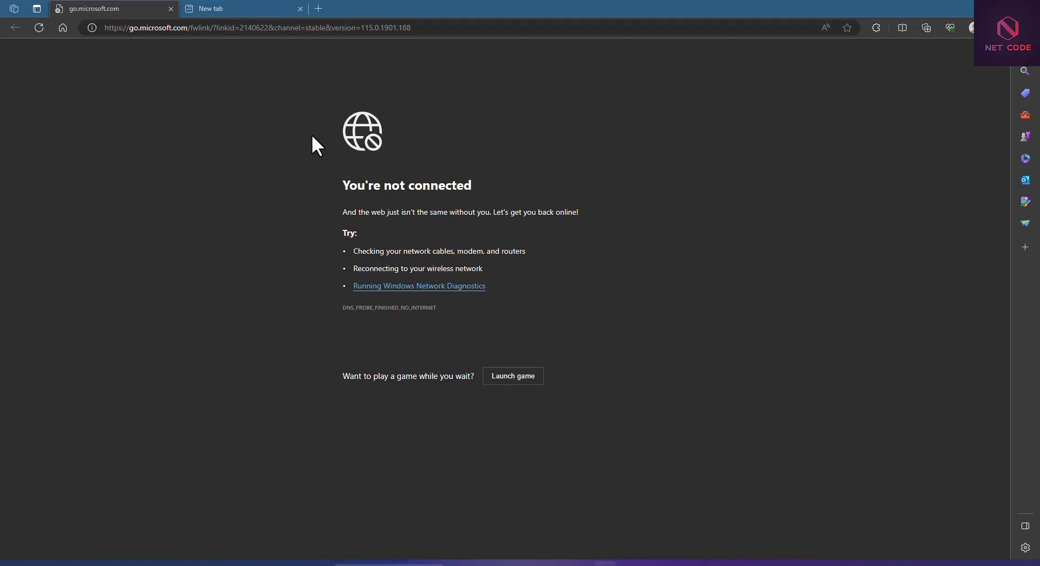
# Step: Open the Google Cloud console at console.cloud.google.com
pyautogui.click(328, 28)
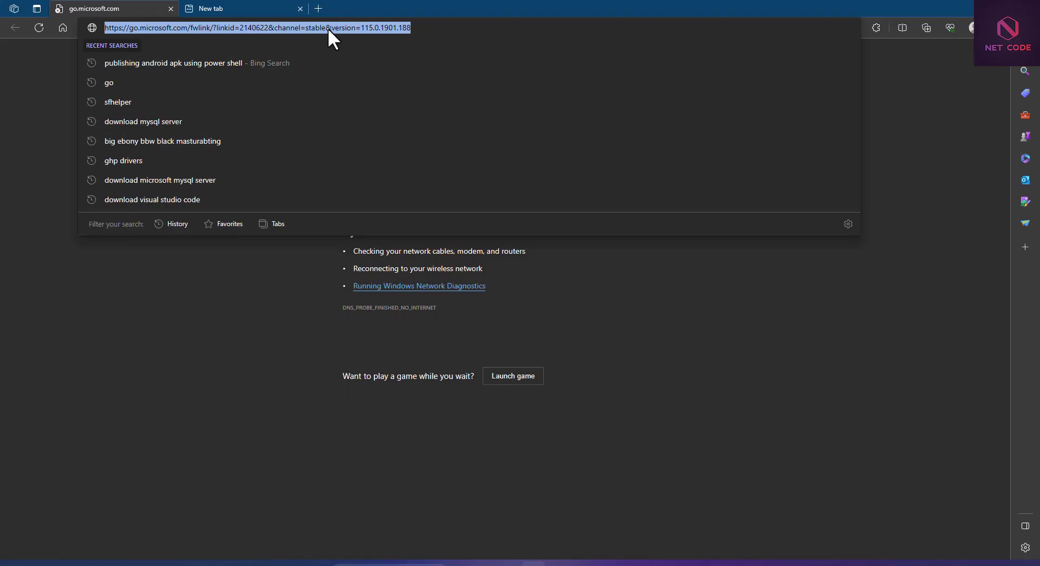
pyautogui.write('console')
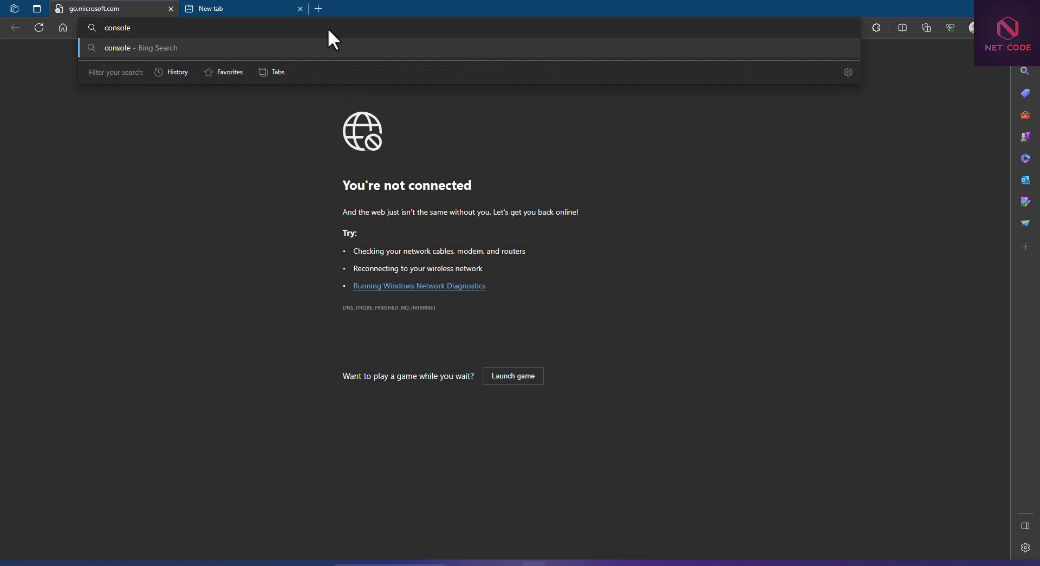
pyautogui.write('.cl')
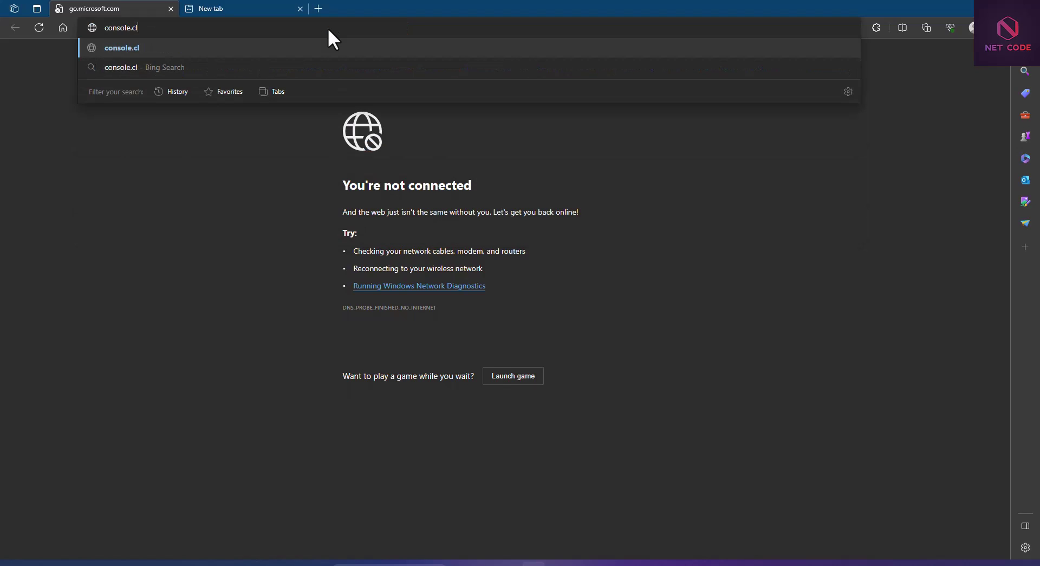
pyautogui.write('oud.google.com')
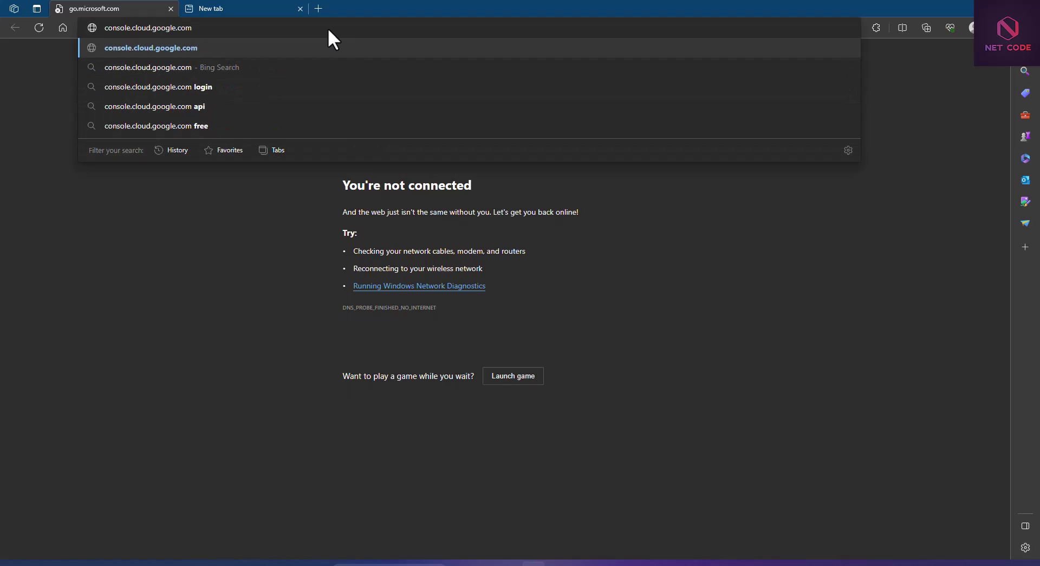
pyautogui.press('Return')
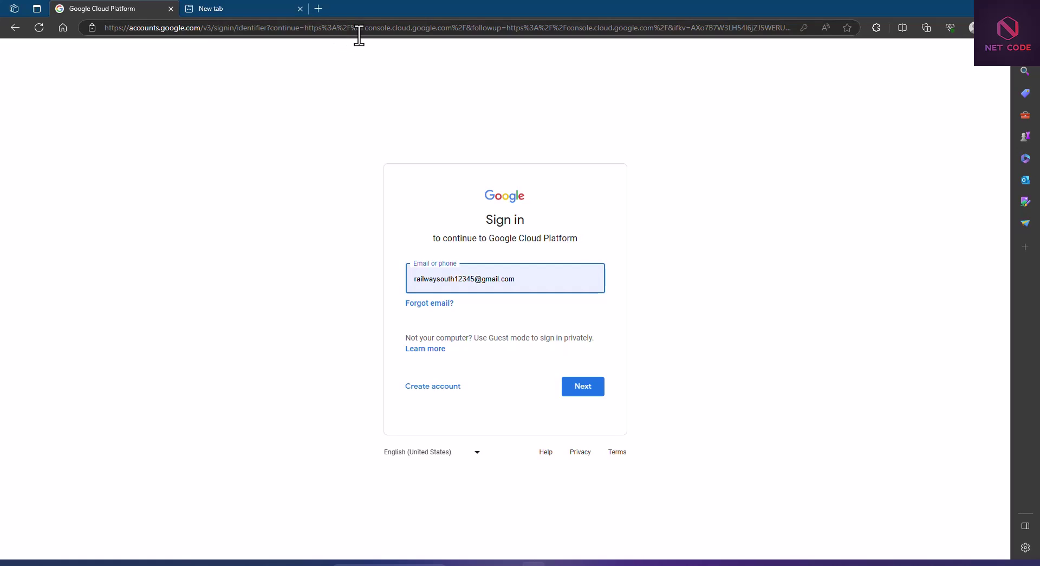
# Step: Sign in to Google Cloud Platform with the prefilled account email and the saved account password
pyautogui.click(529, 281)
pyautogui.moveTo(415, 279); pyautogui.dragTo(548, 280)
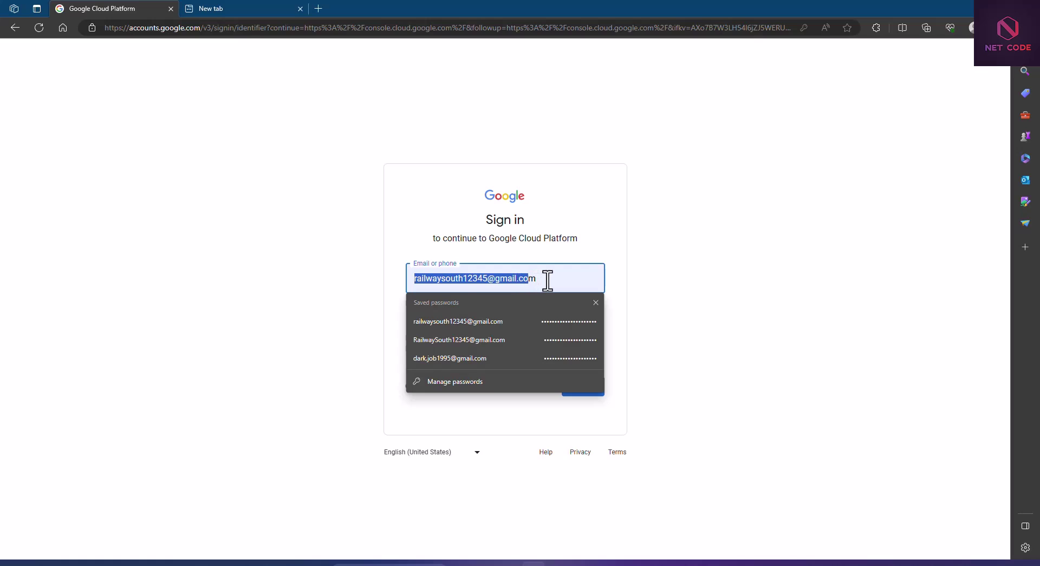
pyautogui.click(548, 281)
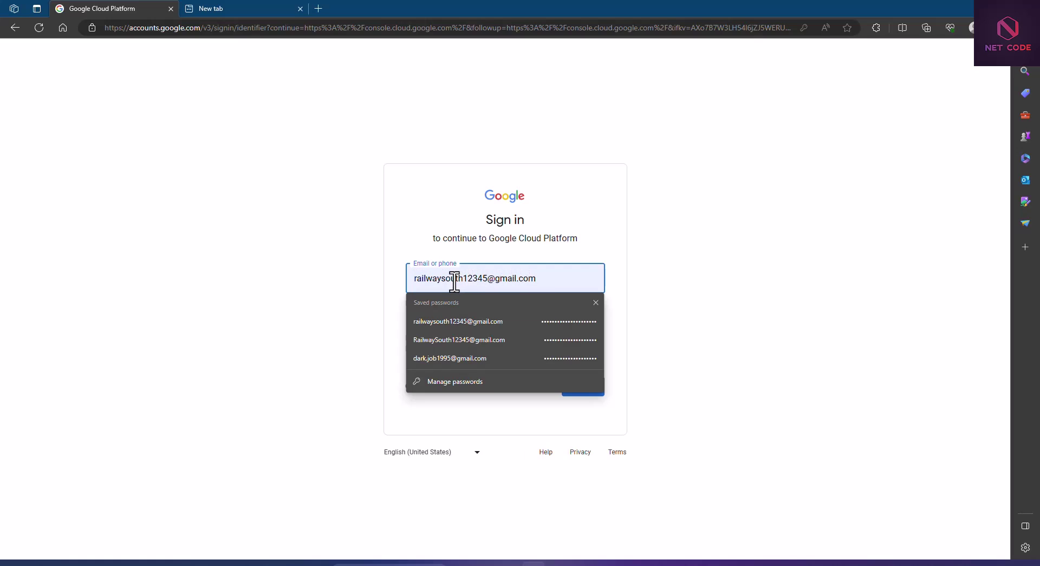
pyautogui.click(672, 293)
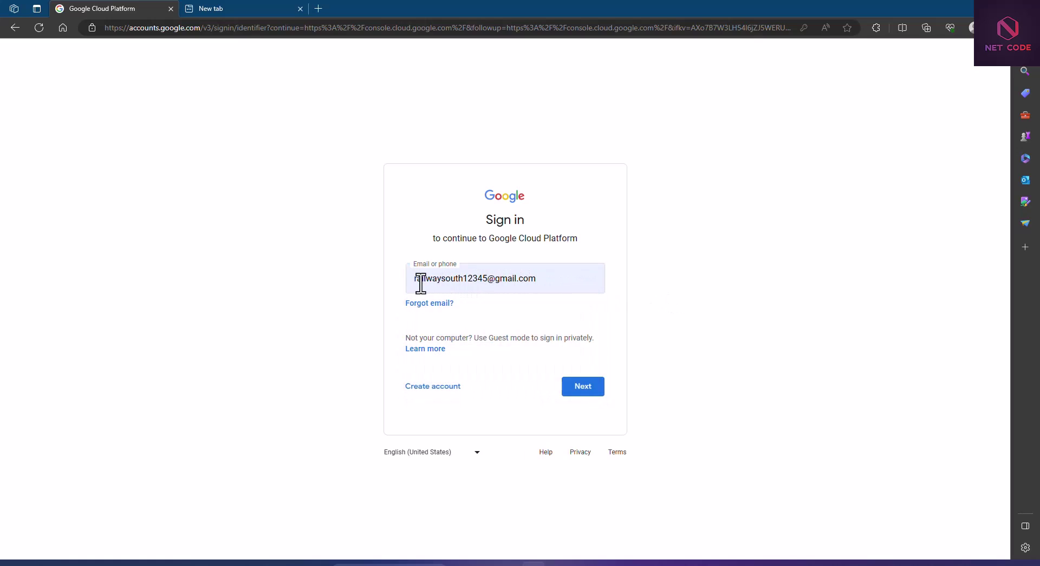
pyautogui.click(576, 387)
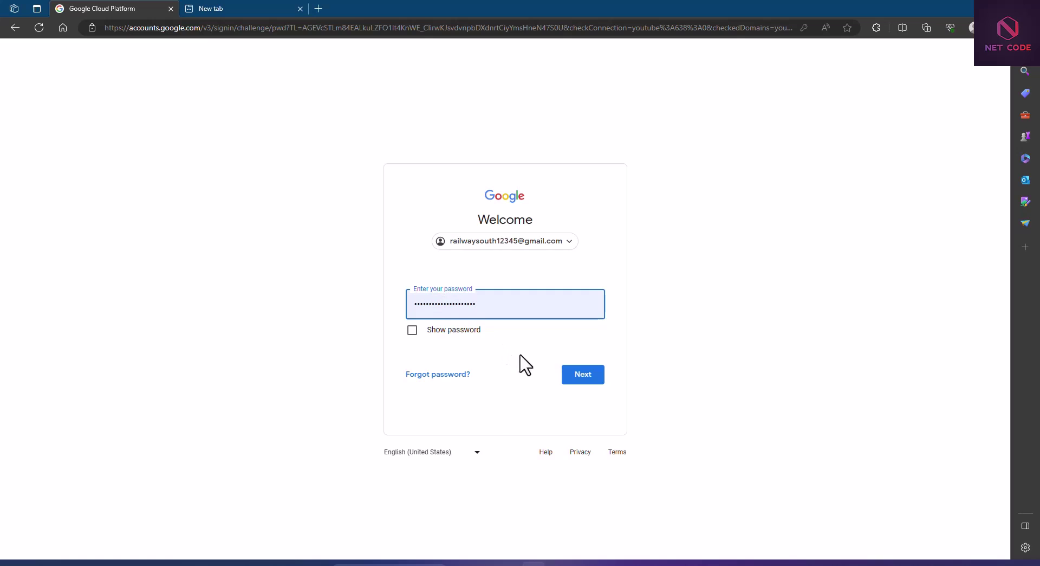
pyautogui.click(573, 374)
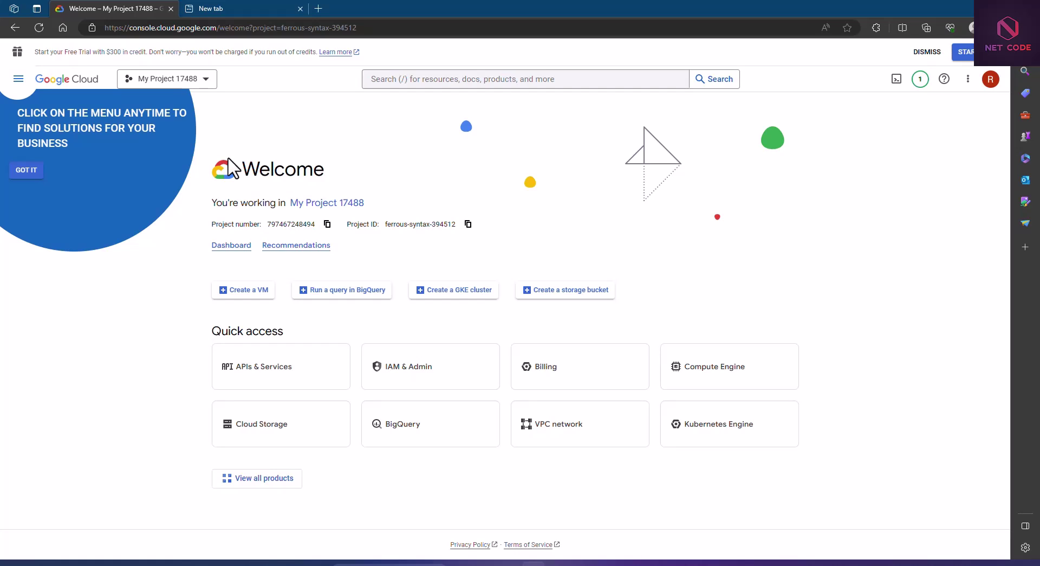
# Step: Create a new Google Cloud project named NetcodeHubMap with no organization
pyautogui.click(161, 80)
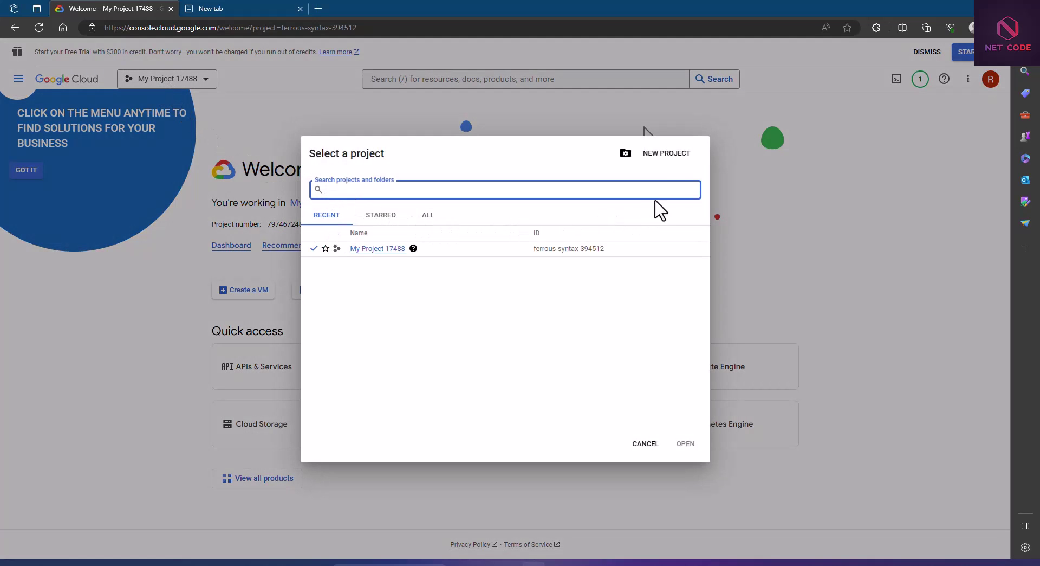
pyautogui.click(667, 153)
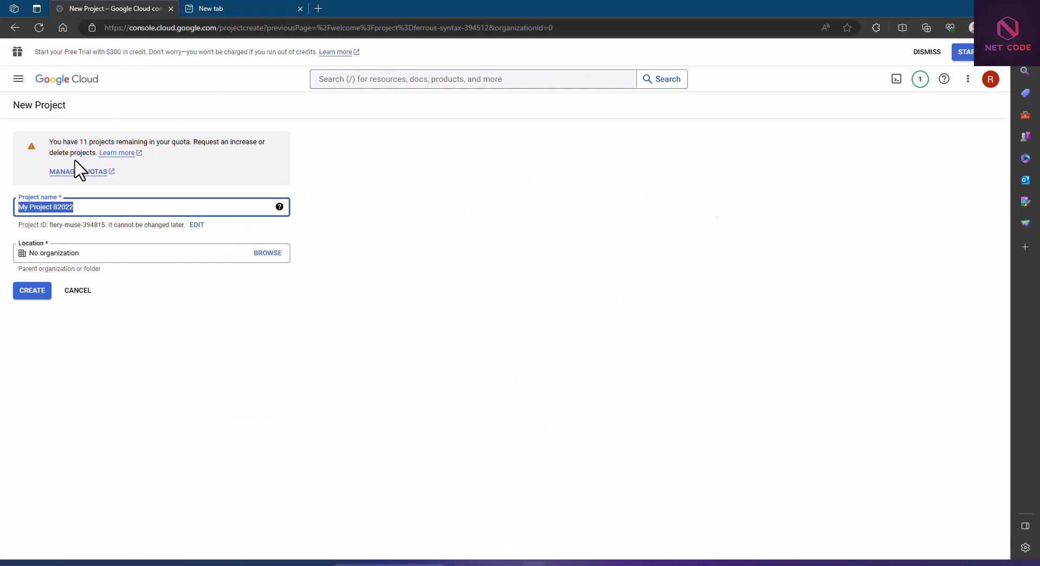
pyautogui.write('M')
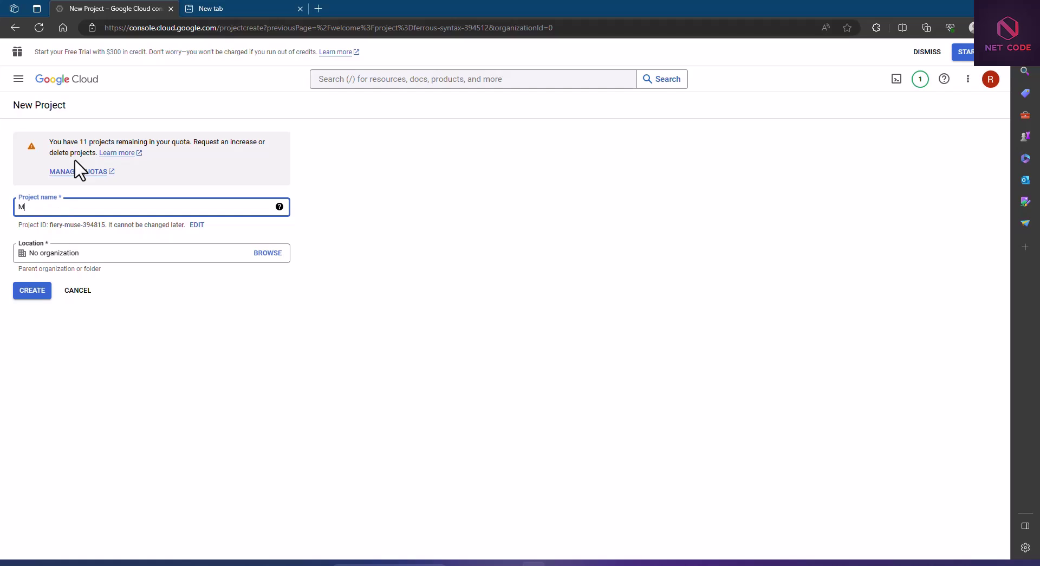
pyautogui.press('BackSpace')
pyautogui.write('NetcodeHubMap0')
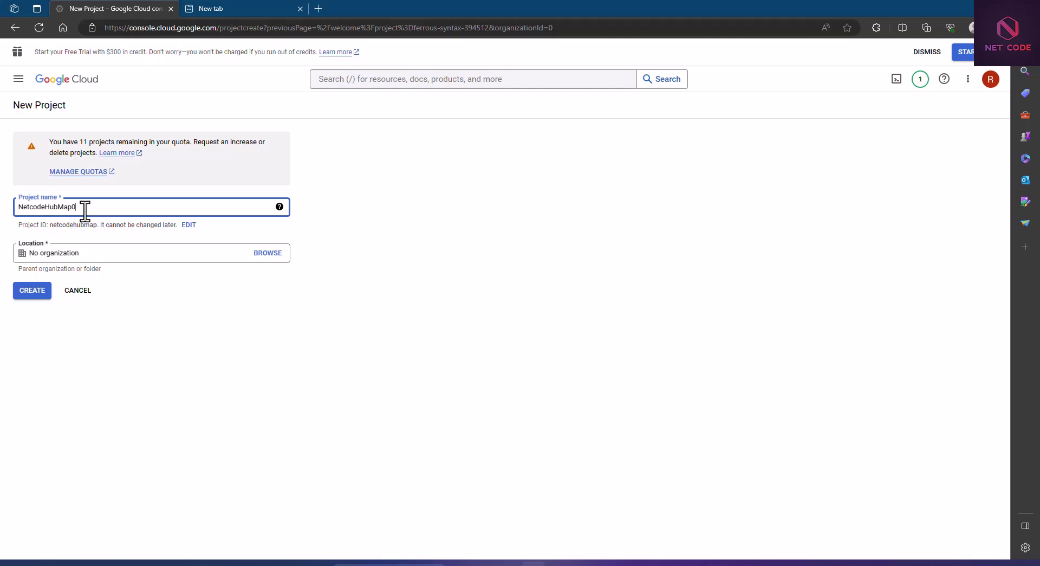
pyautogui.write('1')
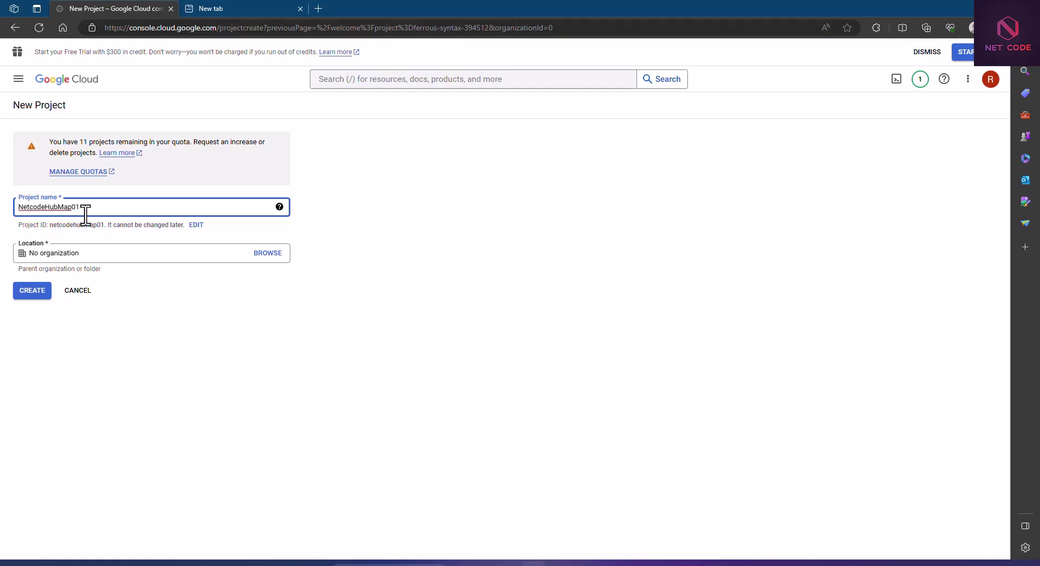
pyautogui.press('BackSpace')
pyautogui.press('BackSpace')
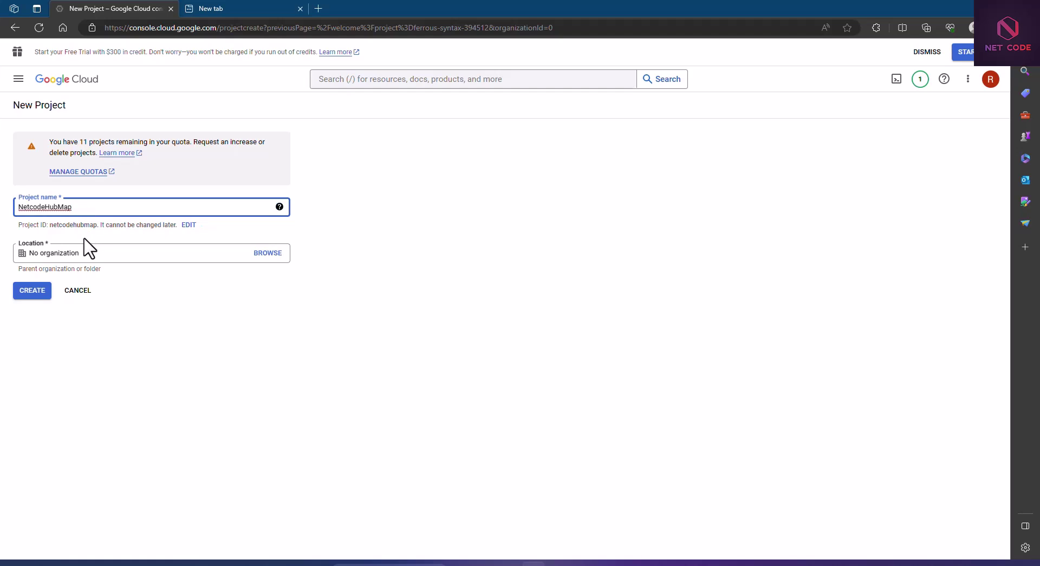
pyautogui.click(33, 293)
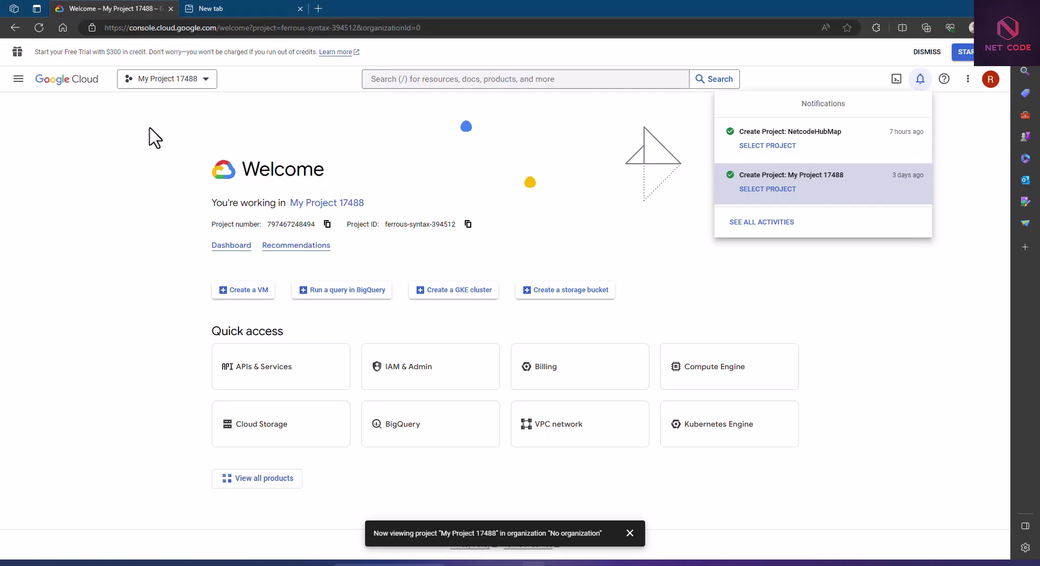
# Step: Switch the console from the current project to the NetcodeHubMap project
pyautogui.click(206, 81)
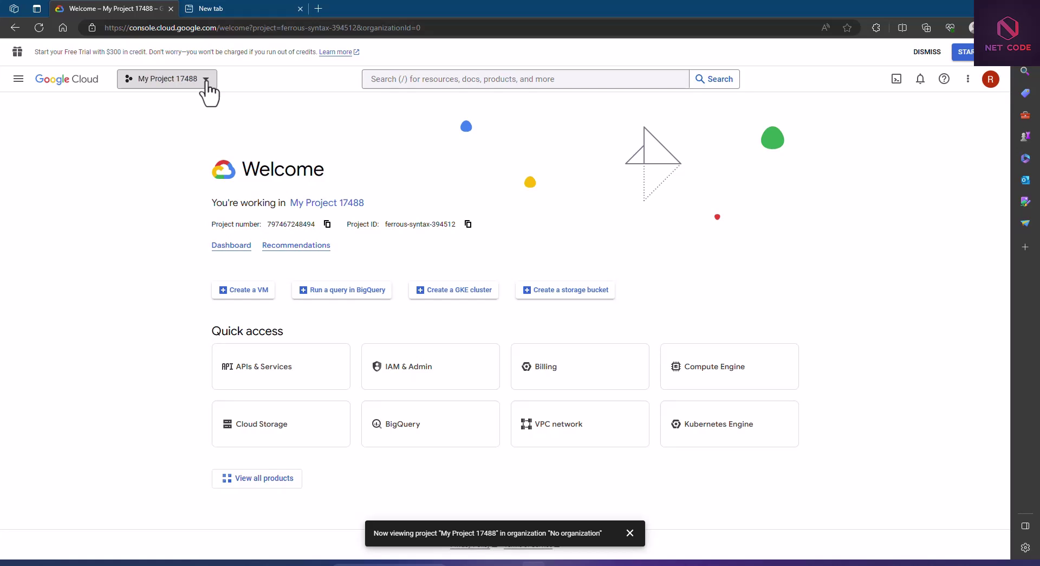
pyautogui.click(205, 81)
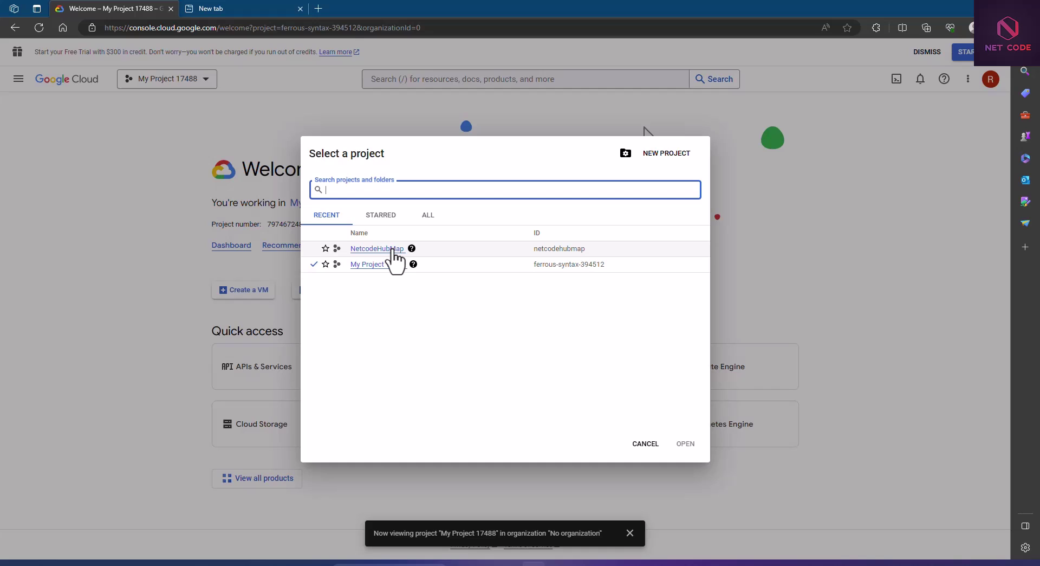
pyautogui.click(367, 249)
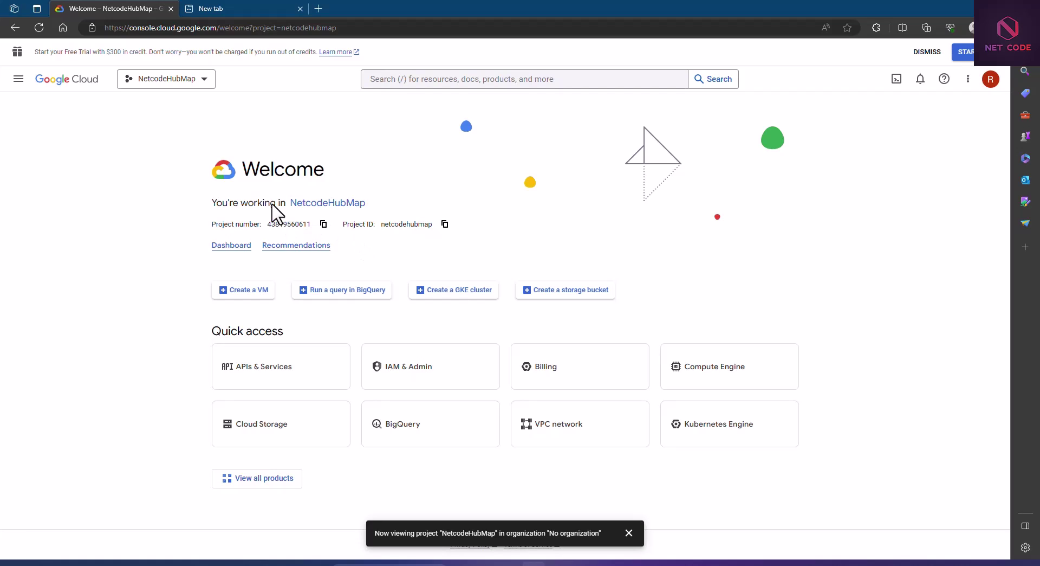
# Step: Open the API Library for the project and show all APIs in the Maps category
pyautogui.click(18, 81)
pyautogui.moveTo(55, 193)
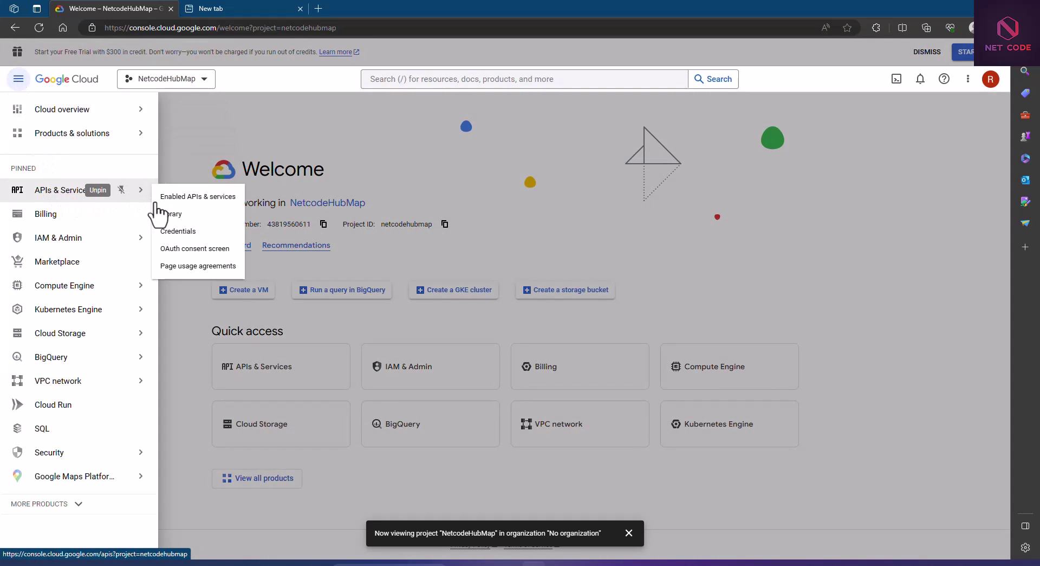
pyautogui.click(172, 214)
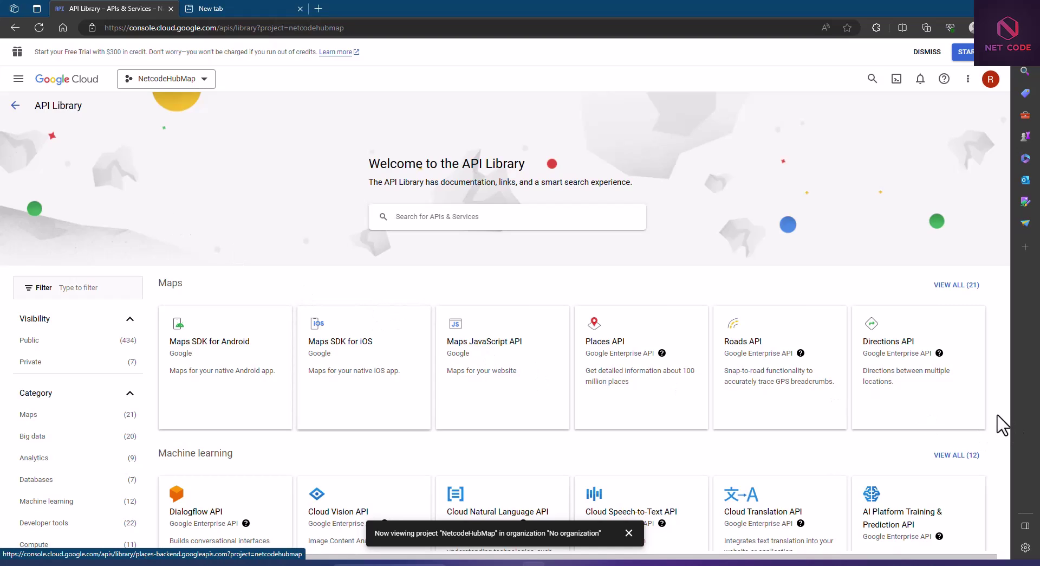
pyautogui.click(951, 285)
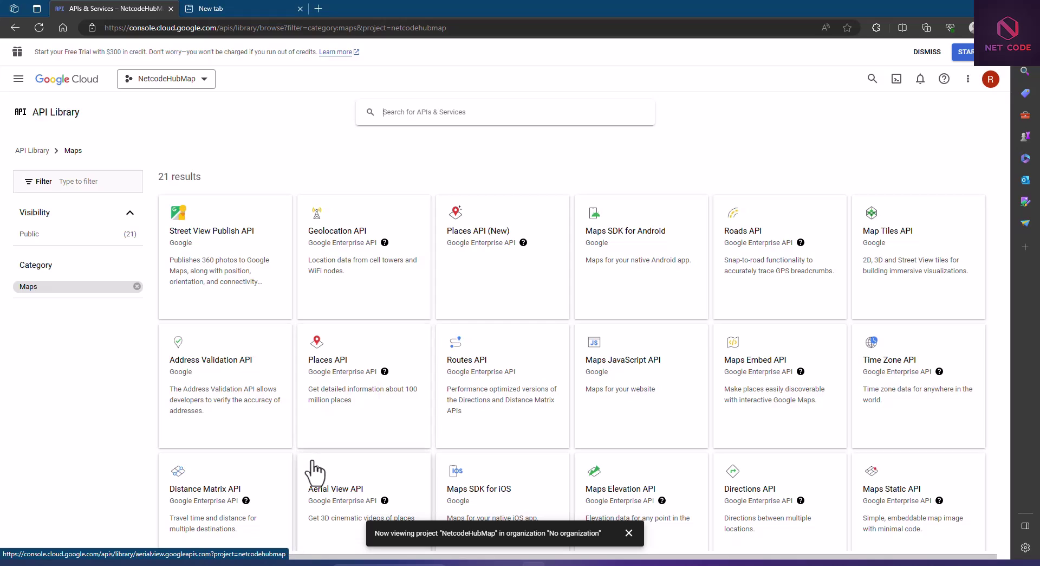
# Step: Open the product pages of Geolocation API, Maps SDK for Android and Places API in separate browser tabs
pyautogui.scroll(-1, 313, 463)
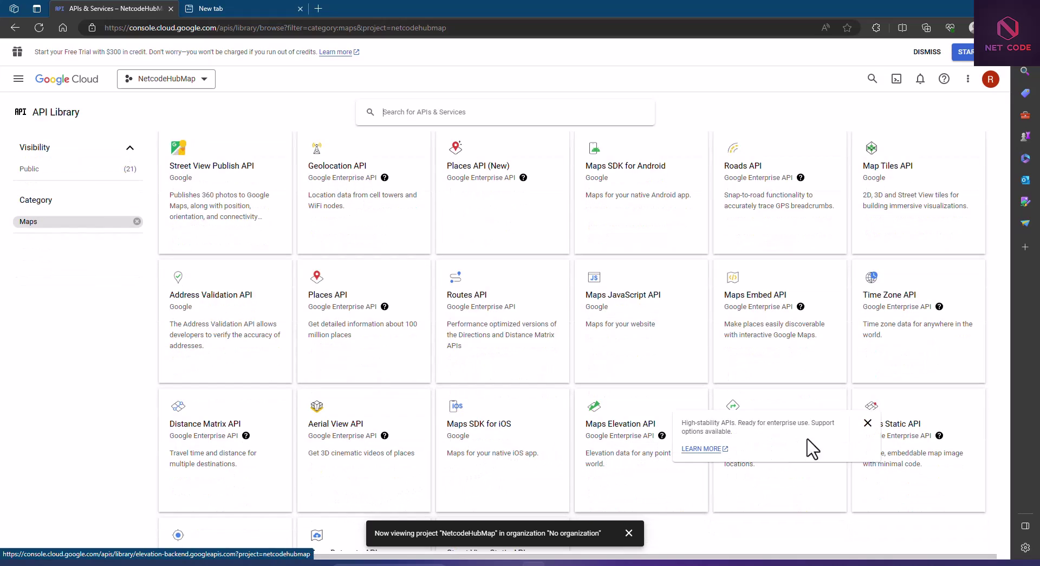
pyautogui.scroll(1, 764, 255)
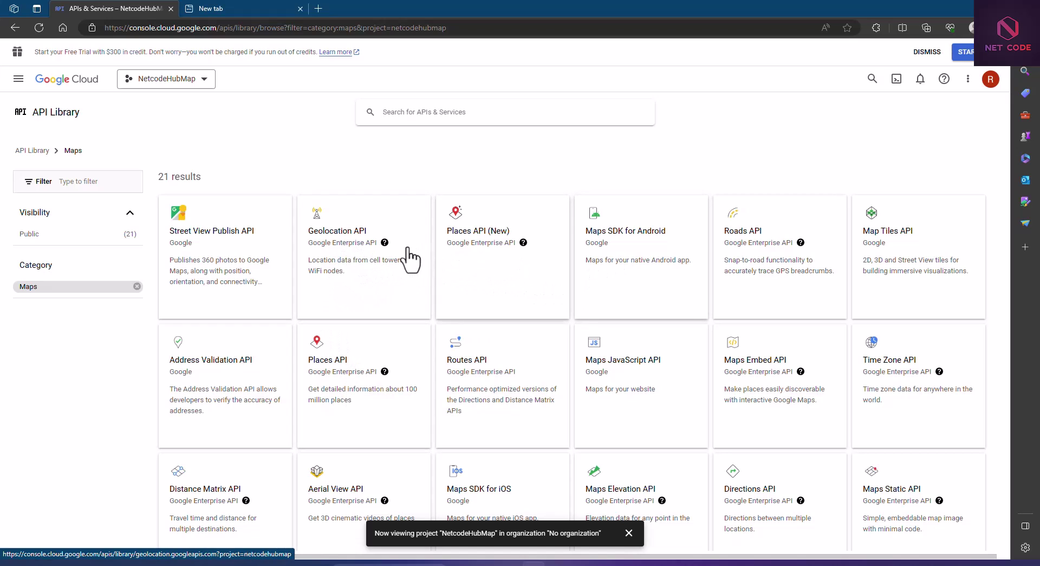
pyautogui.rightClick(337, 261)
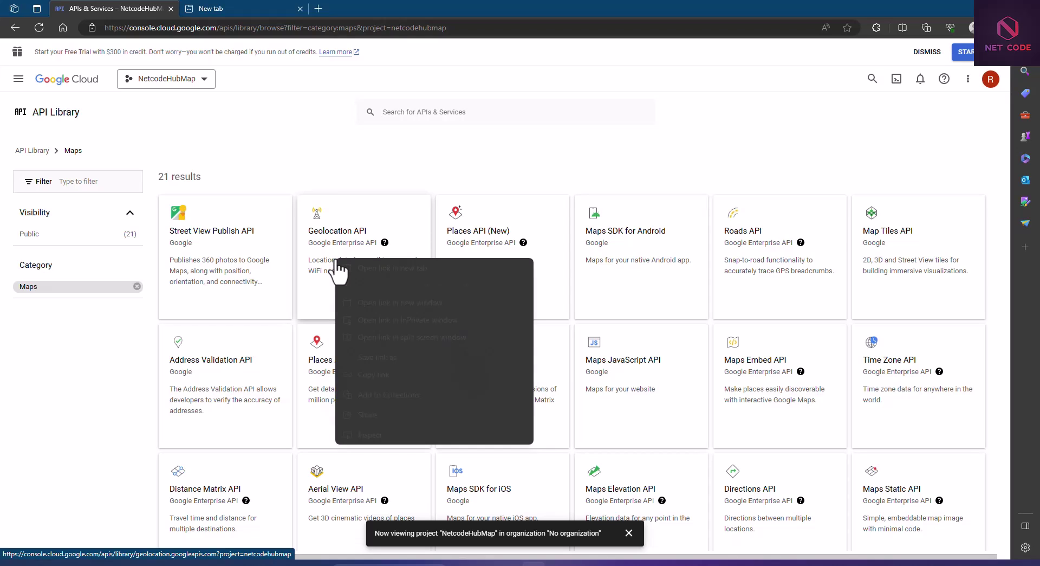
pyautogui.click(380, 269)
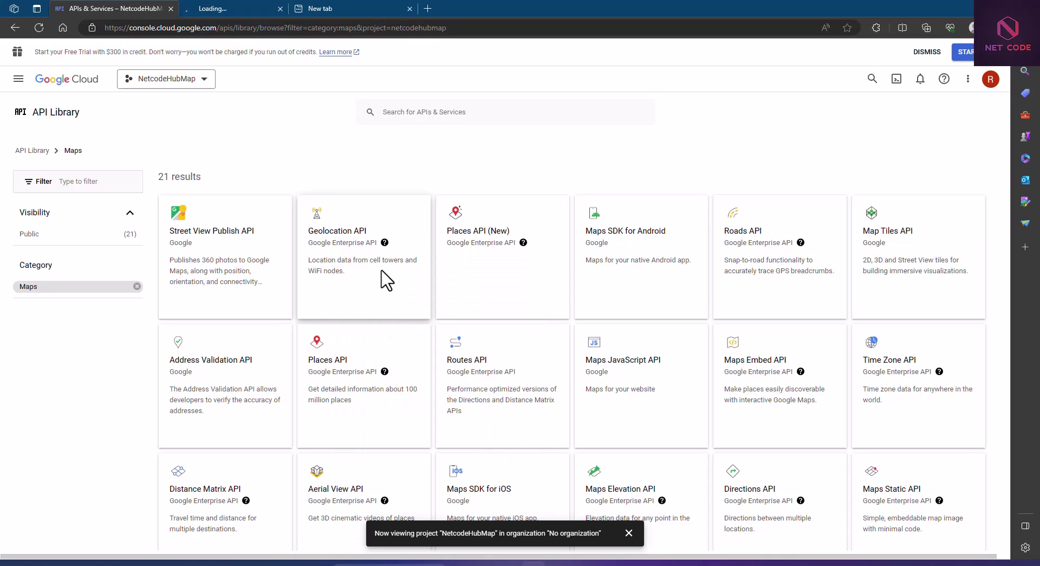
pyautogui.rightClick(621, 249)
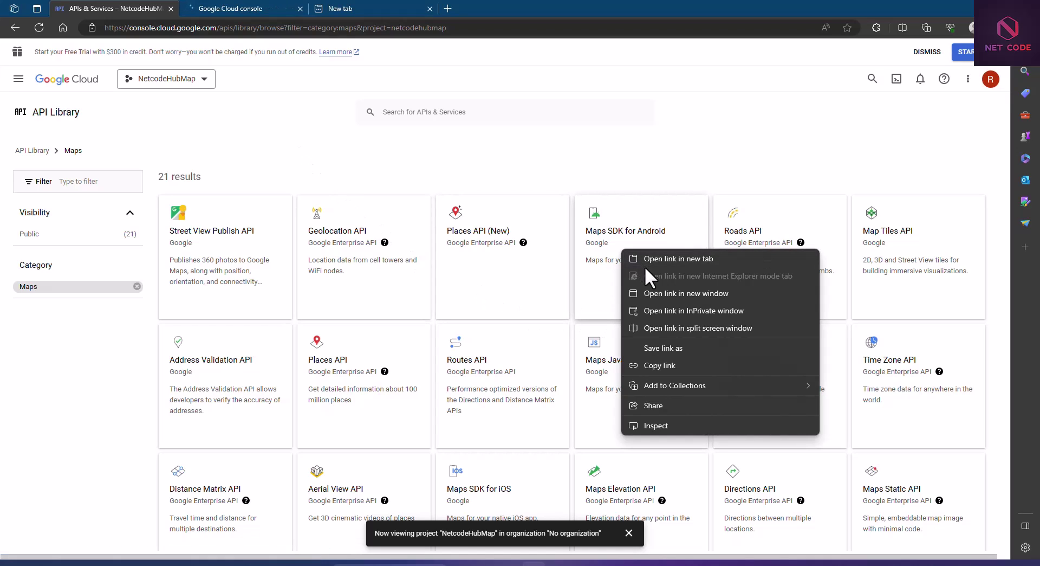
pyautogui.click(655, 258)
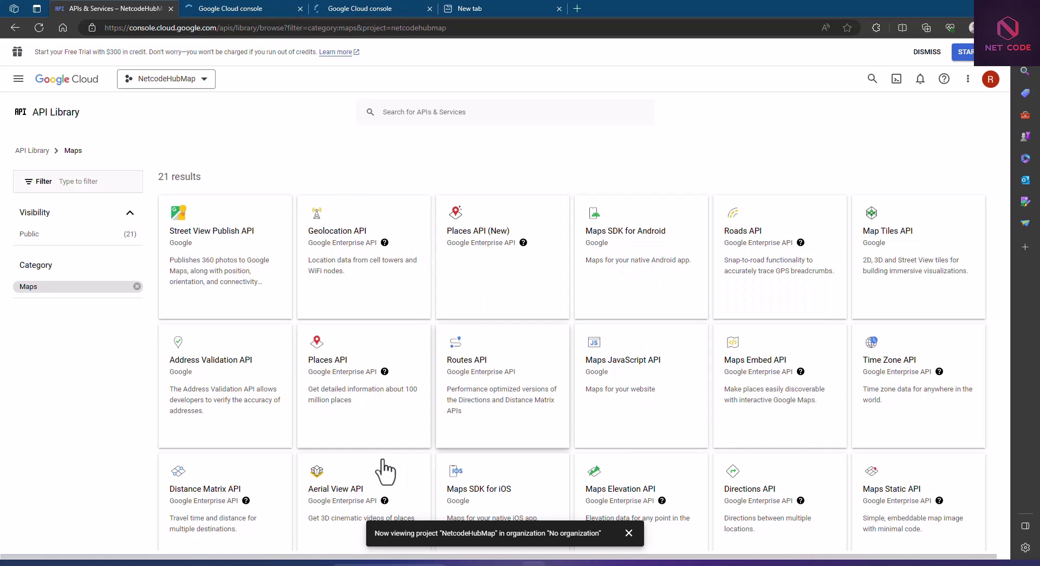
pyautogui.rightClick(338, 400)
pyautogui.click(379, 204)
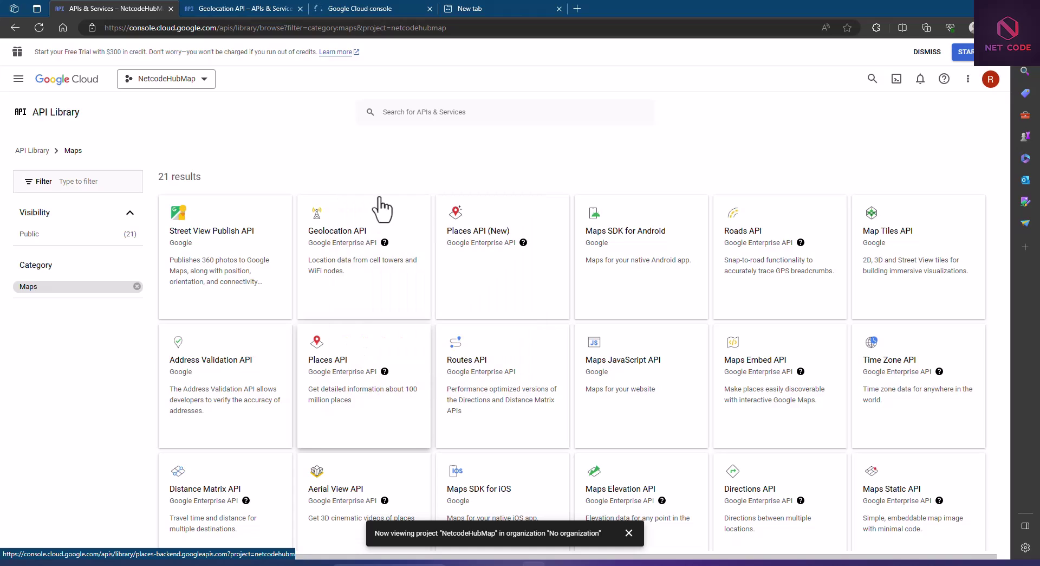
# Step: Enable the Geolocation API, Maps SDK for Android and Places API for the NetcodeHubMap project
pyautogui.click(222, 8)
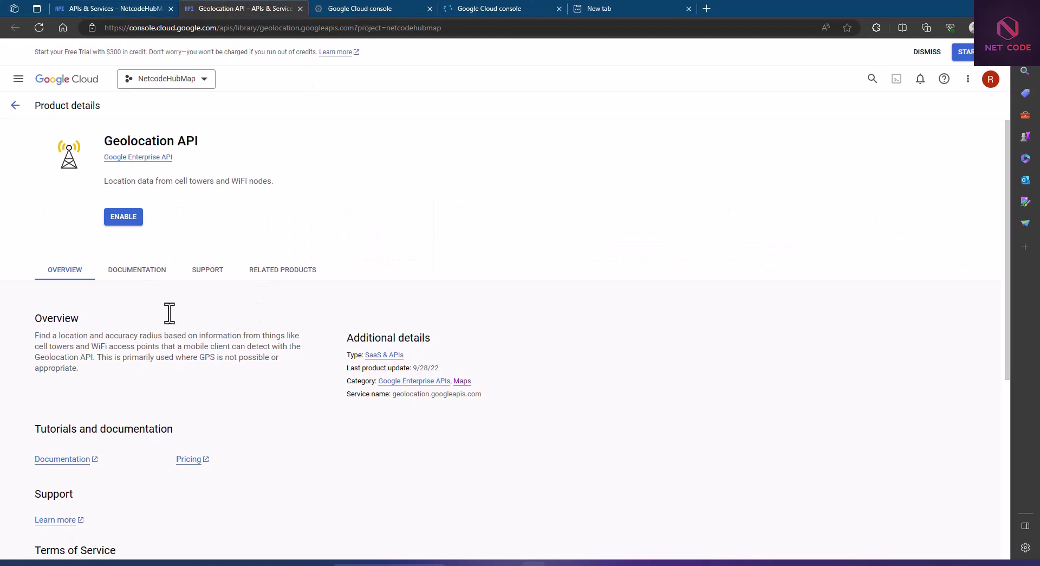
pyautogui.click(123, 218)
pyautogui.click(344, 8)
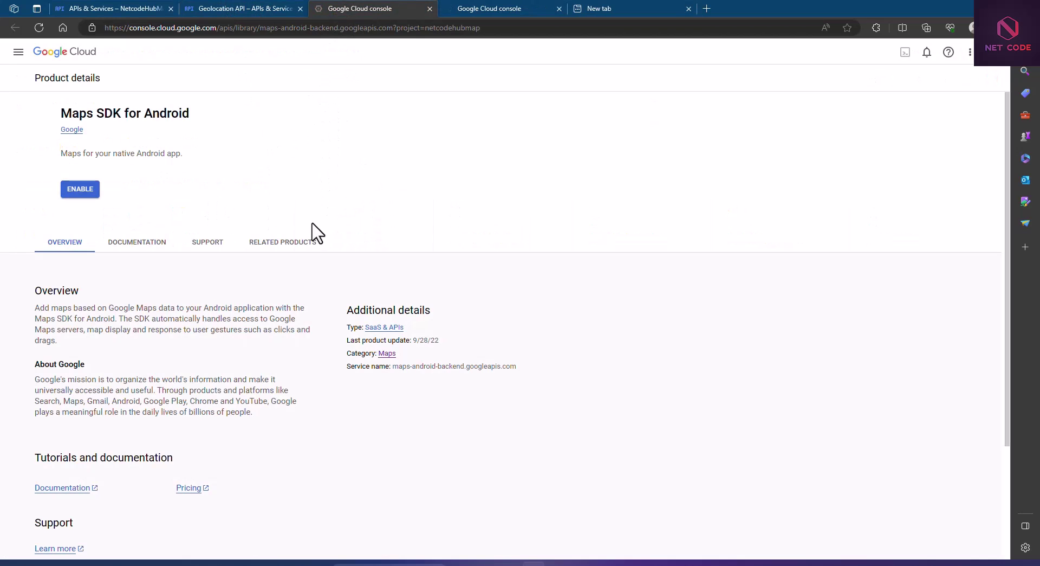
pyautogui.click(115, 191)
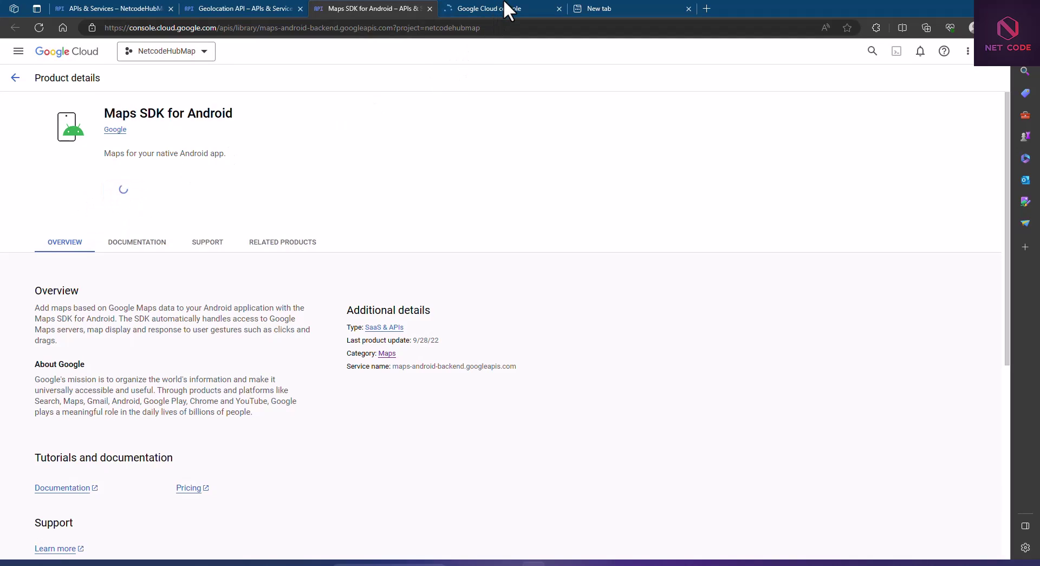
pyautogui.click(495, 6)
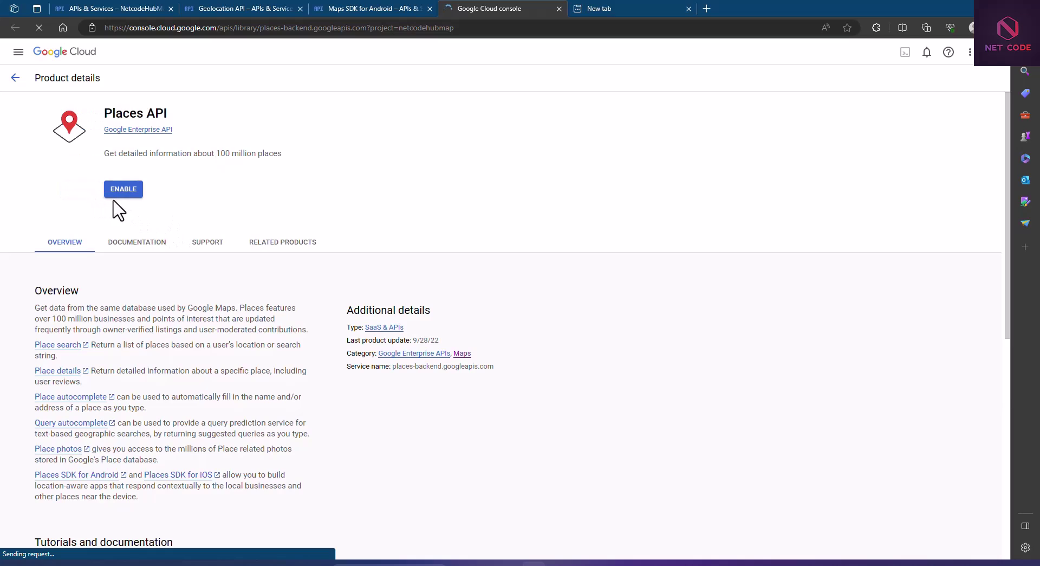
pyautogui.click(122, 190)
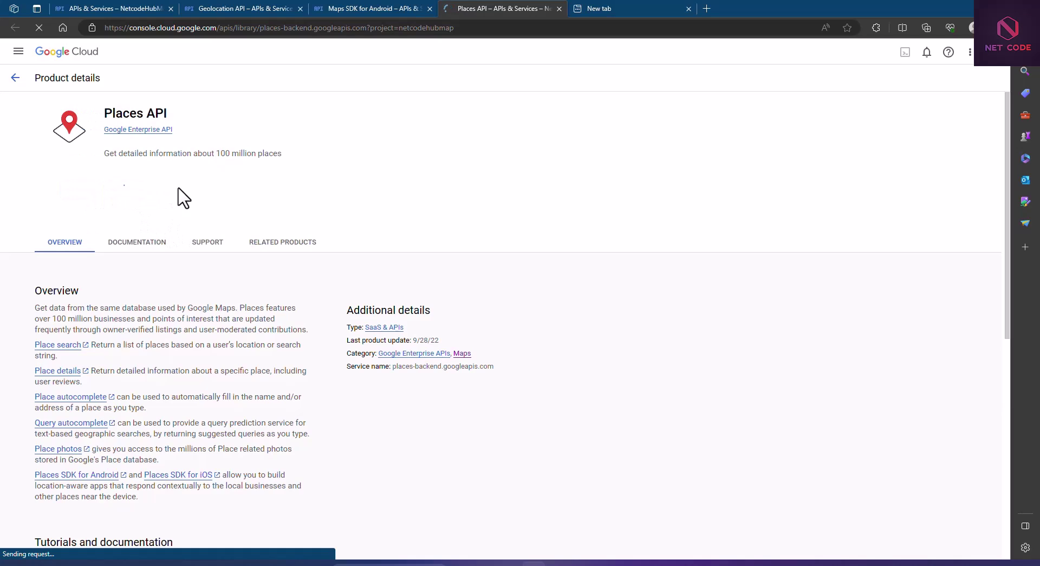
# Step: Enable the Places API for the NetcodeHubMap project from its product page
pyautogui.click(365, 7)
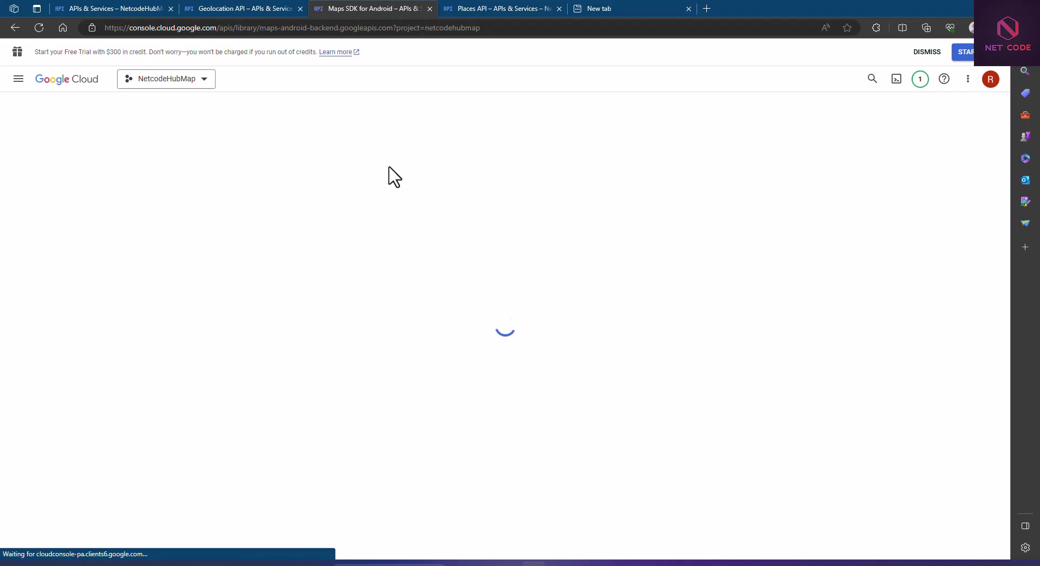
pyautogui.click(235, 8)
pyautogui.click(118, 11)
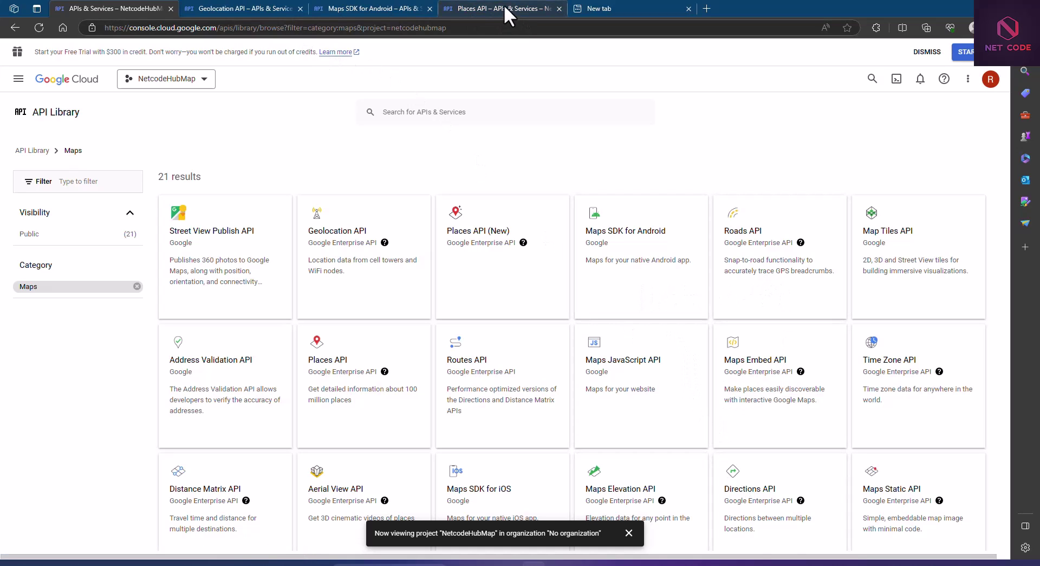
pyautogui.click(483, 8)
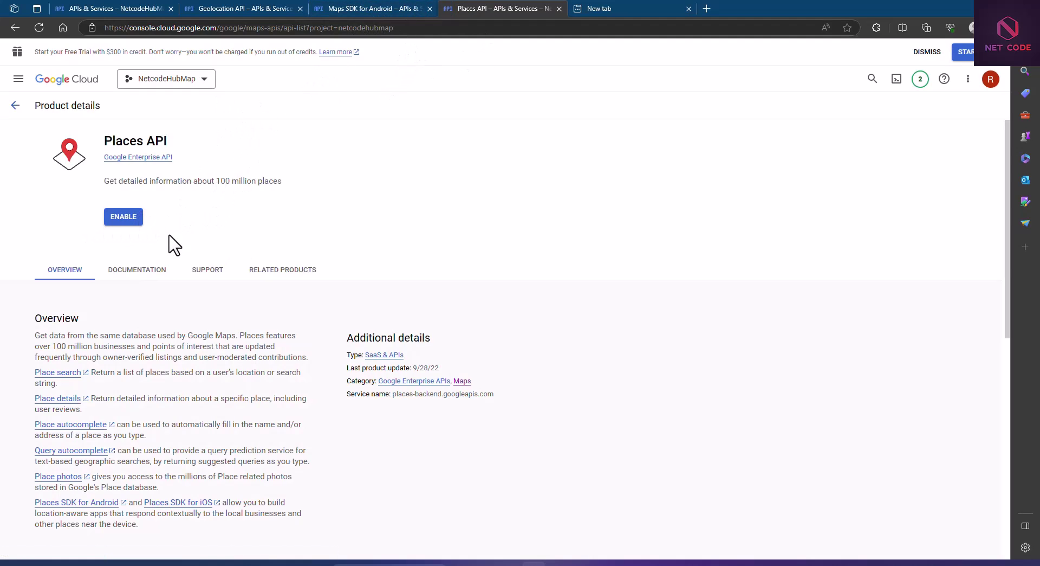
pyautogui.click(125, 216)
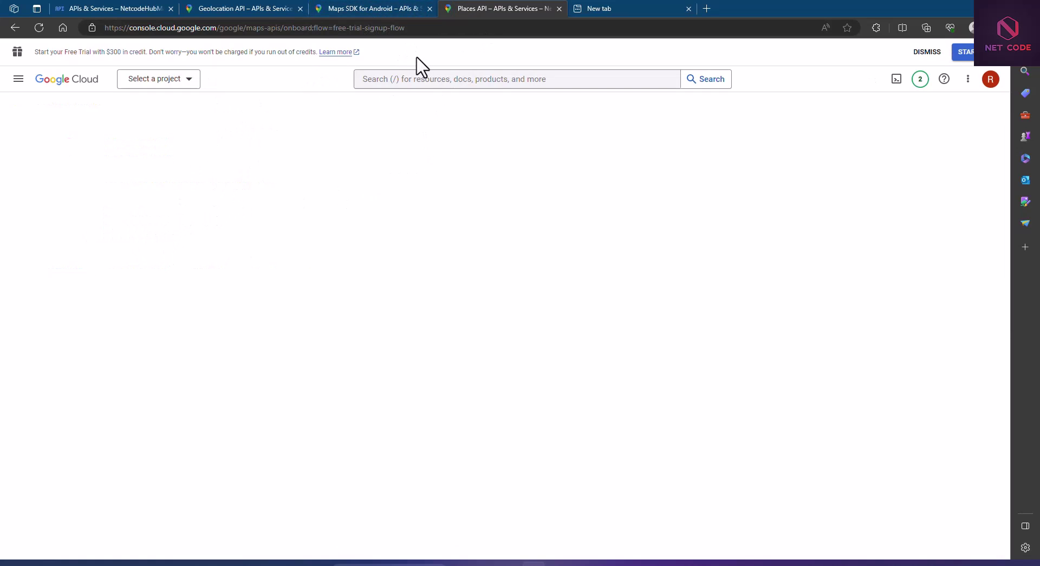
# Step: Start the Maps account verification, agree to the Terms of Service and examine the payment information form
pyautogui.click(367, 9)
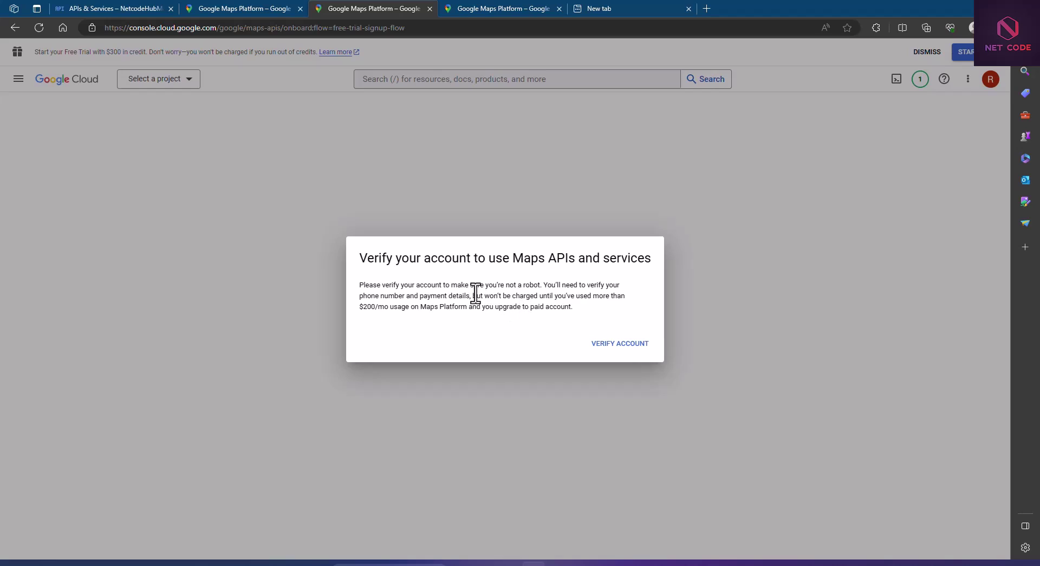
pyautogui.click(613, 352)
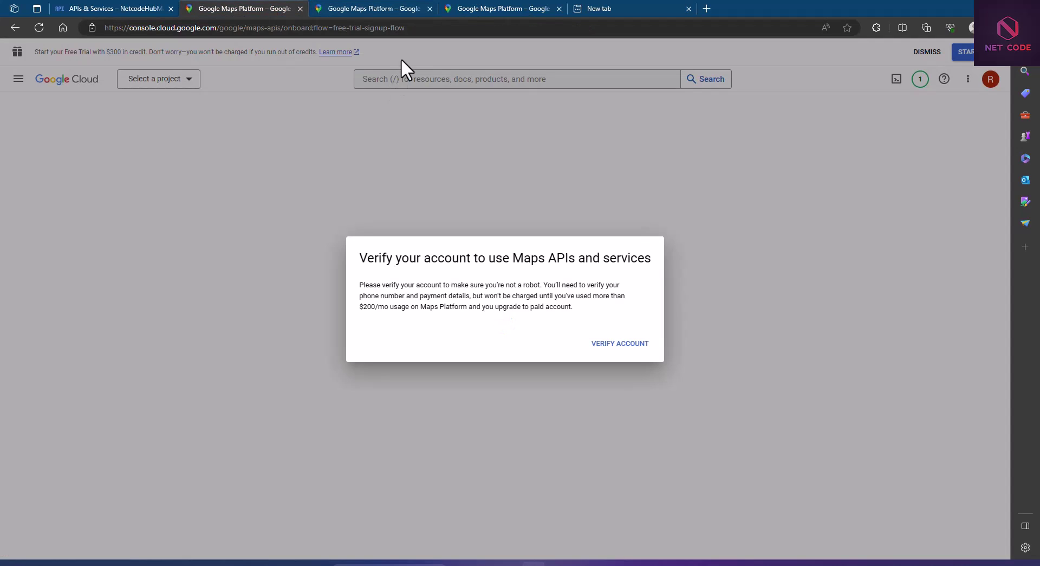
pyautogui.click(365, 10)
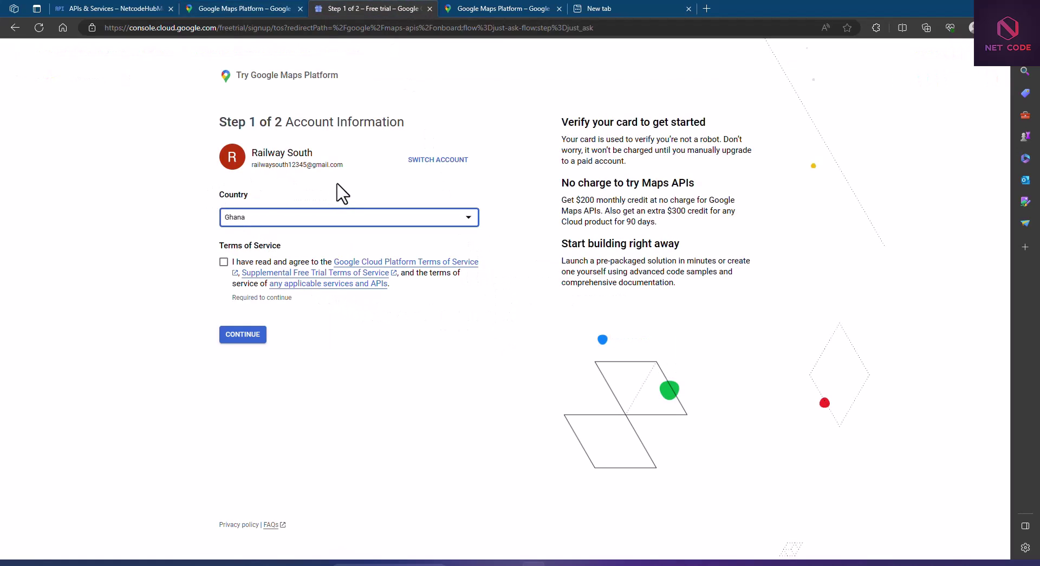
pyautogui.click(223, 263)
pyautogui.click(243, 334)
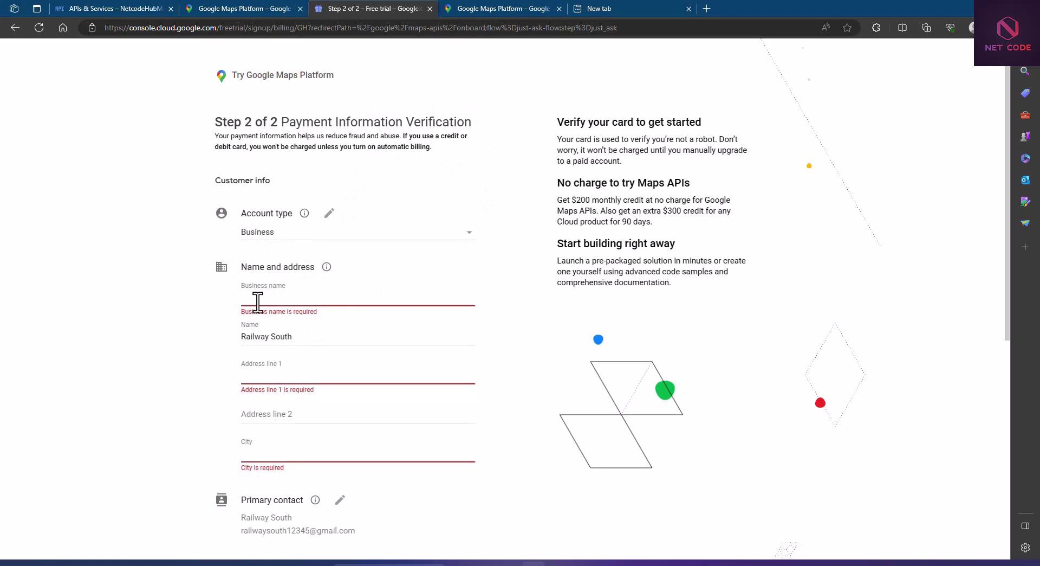
pyautogui.scroll(-6, 271, 371)
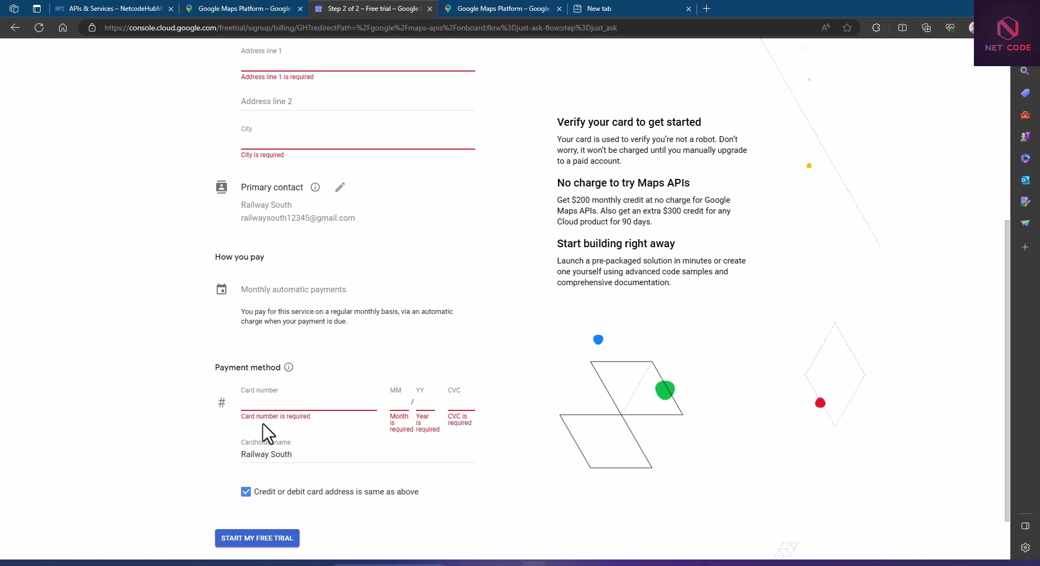
pyautogui.scroll(-2, 262, 439)
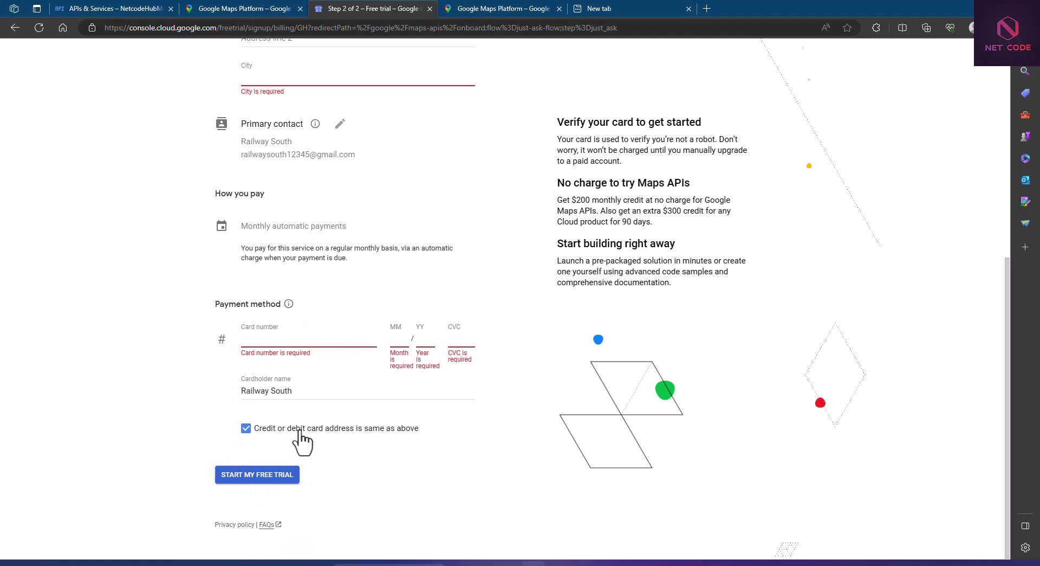
pyautogui.scroll(7, 292, 332)
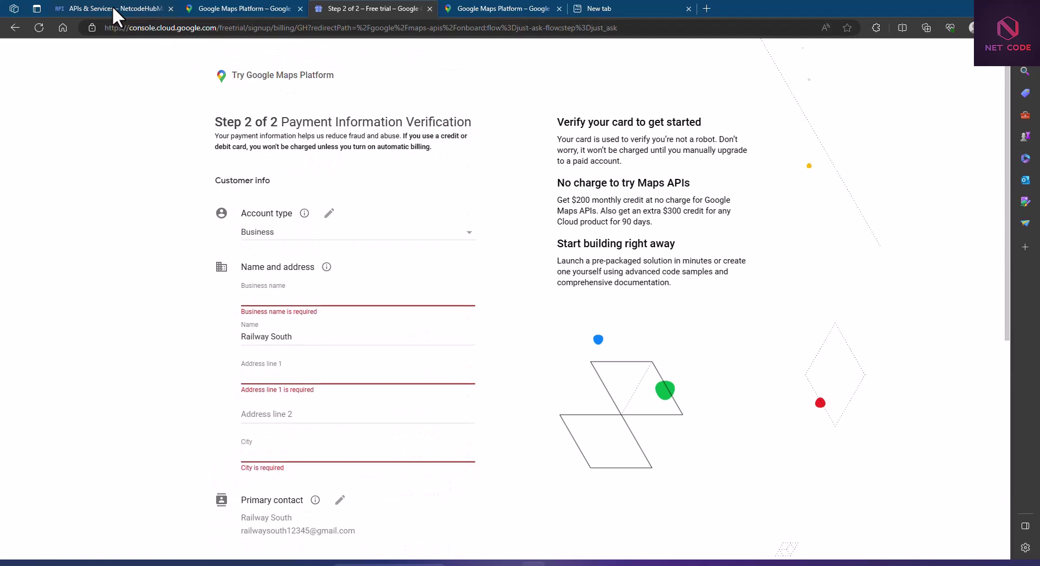
# Step: Return to the API Library of the NetcodeHubMap project and open its Credentials page
pyautogui.click(137, 9)
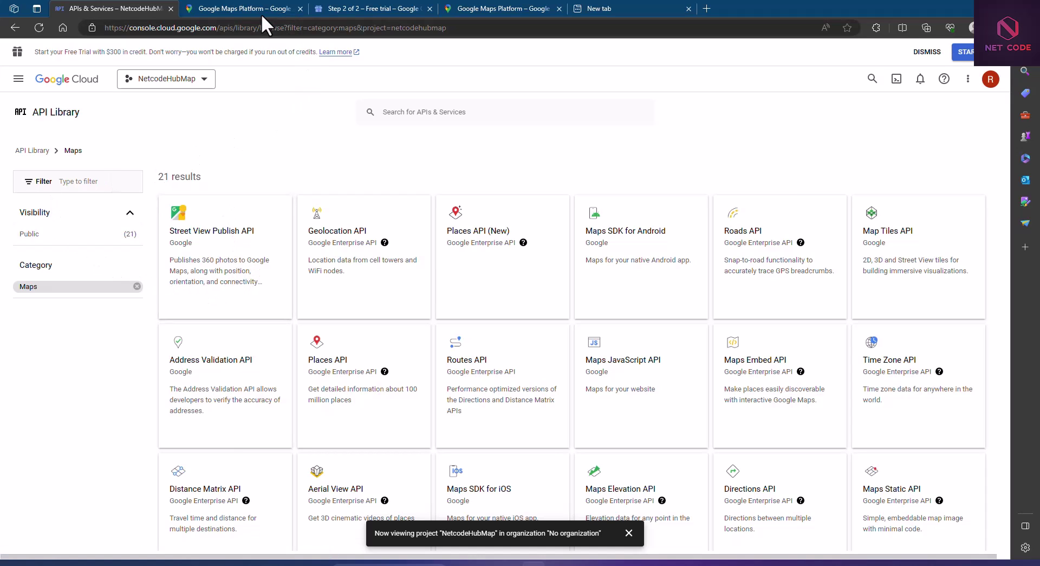
pyautogui.hotkey('ctrl', 'Tab')
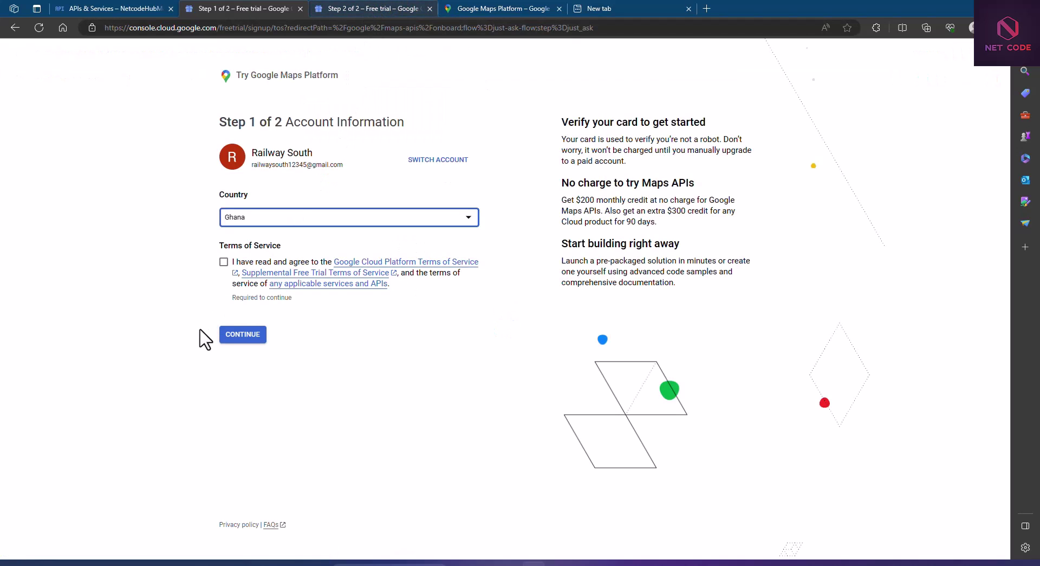
pyautogui.click(518, 6)
pyautogui.click(89, 6)
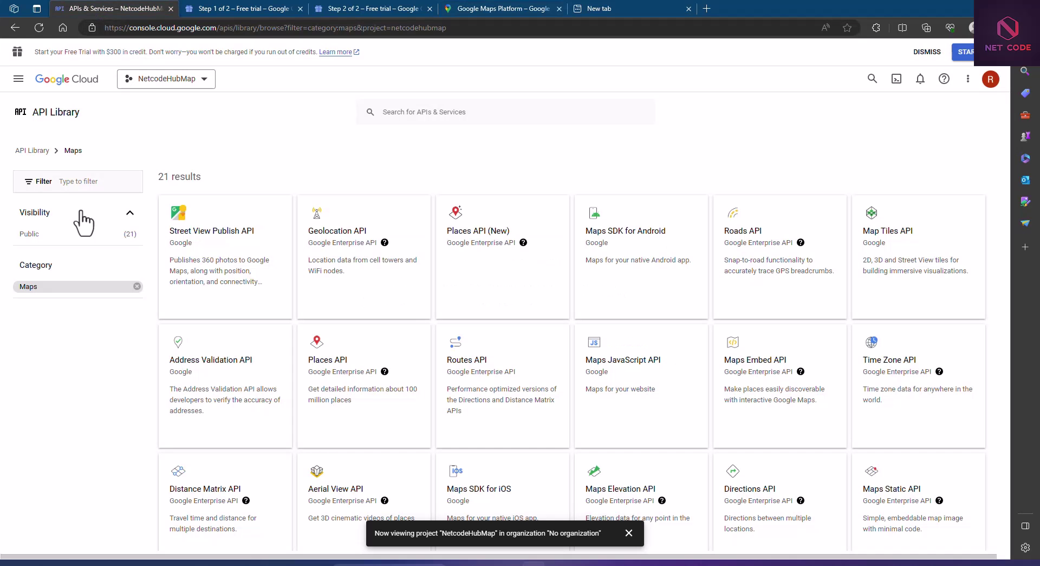
pyautogui.click(20, 81)
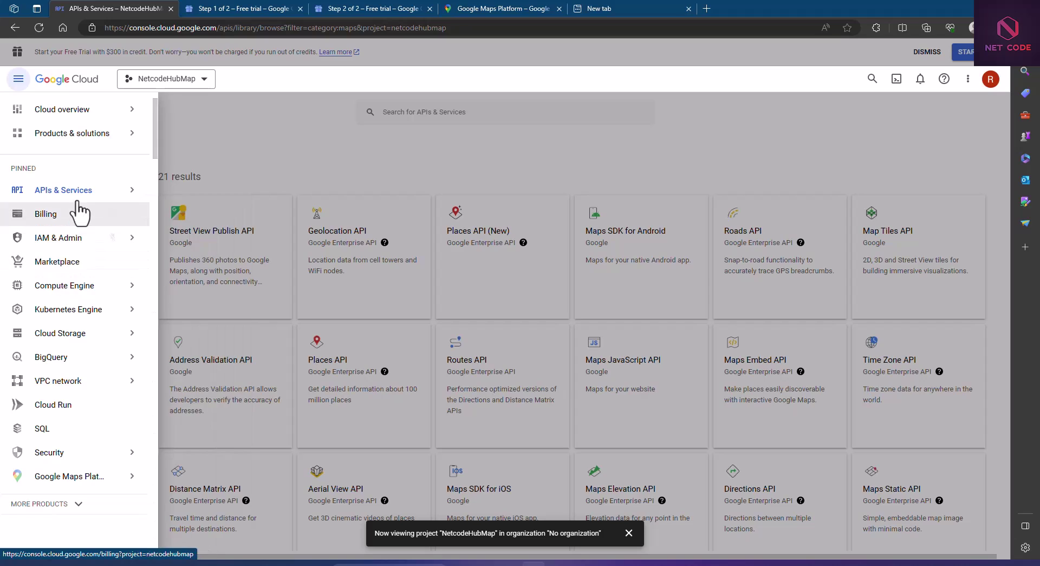
pyautogui.moveTo(79, 191)
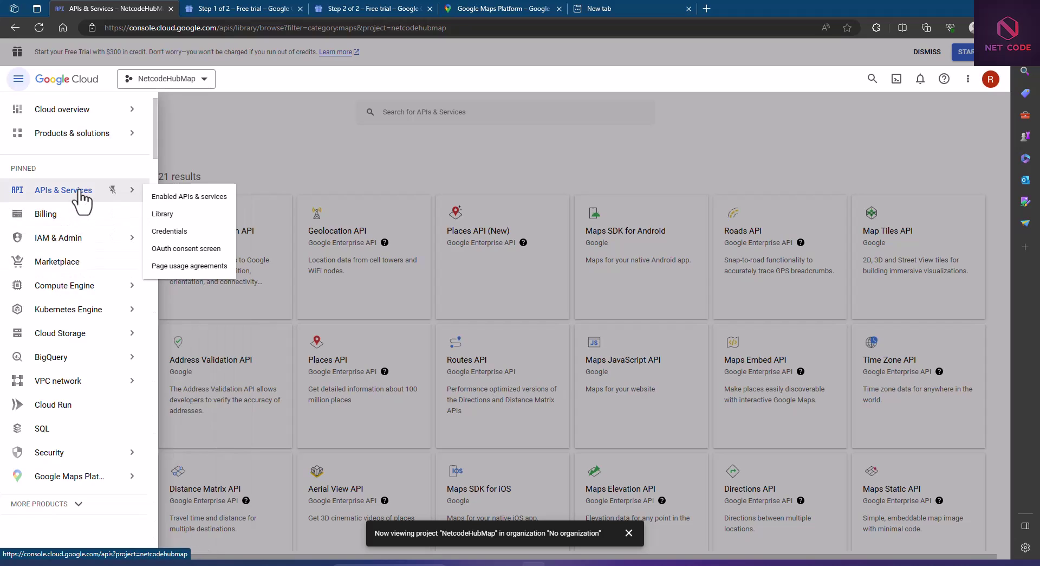
pyautogui.click(174, 232)
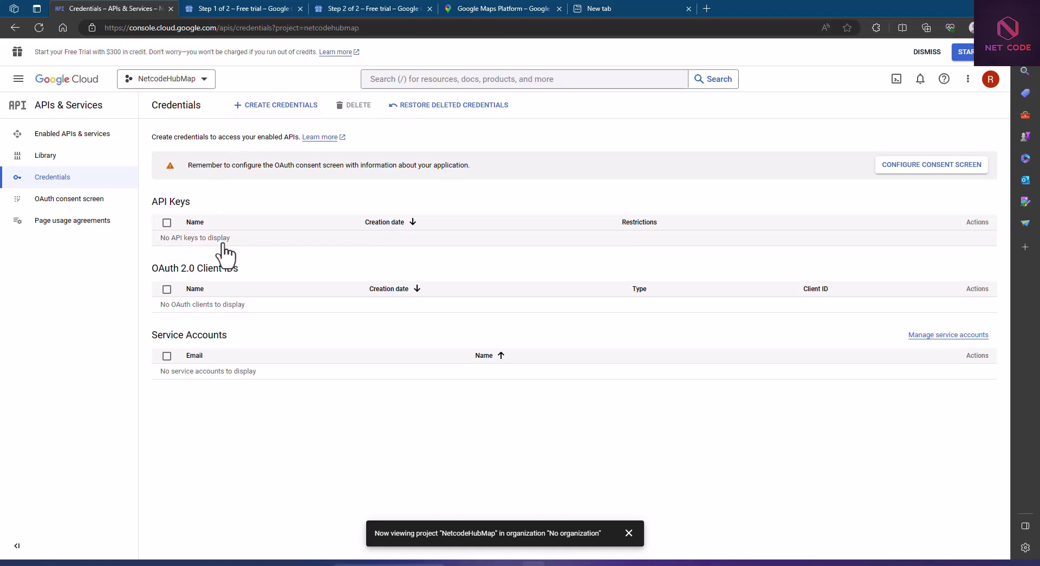
# Step: Create an API key credential for the project and show its key value
pyautogui.click(266, 106)
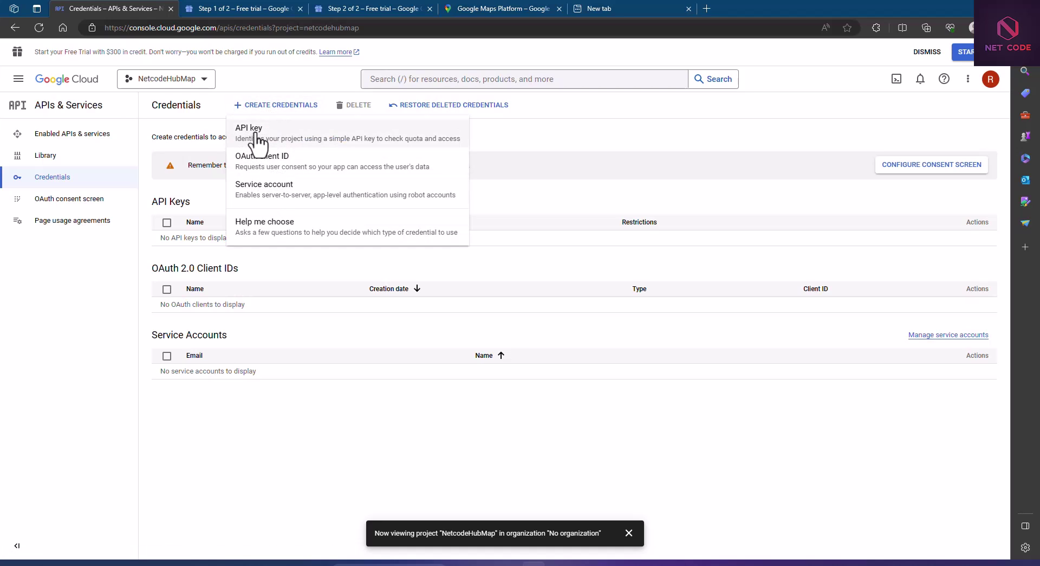
pyautogui.click(254, 135)
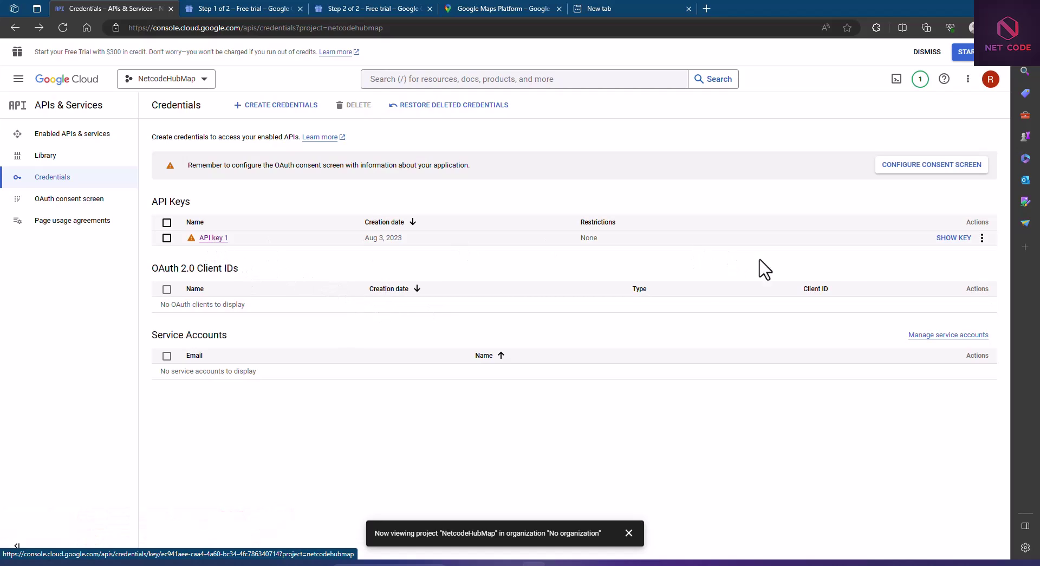
pyautogui.click(947, 239)
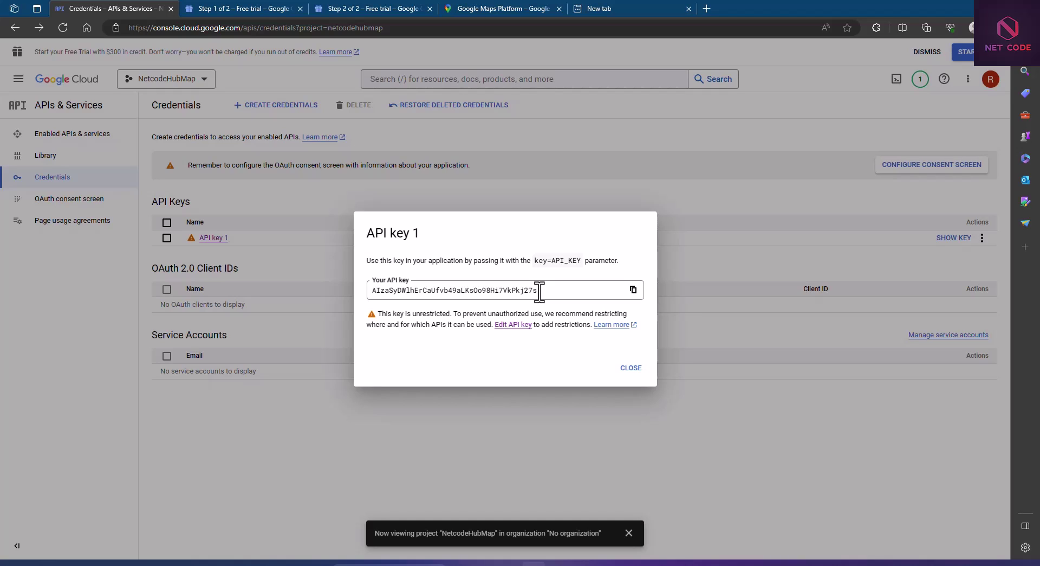
pyautogui.click(631, 368)
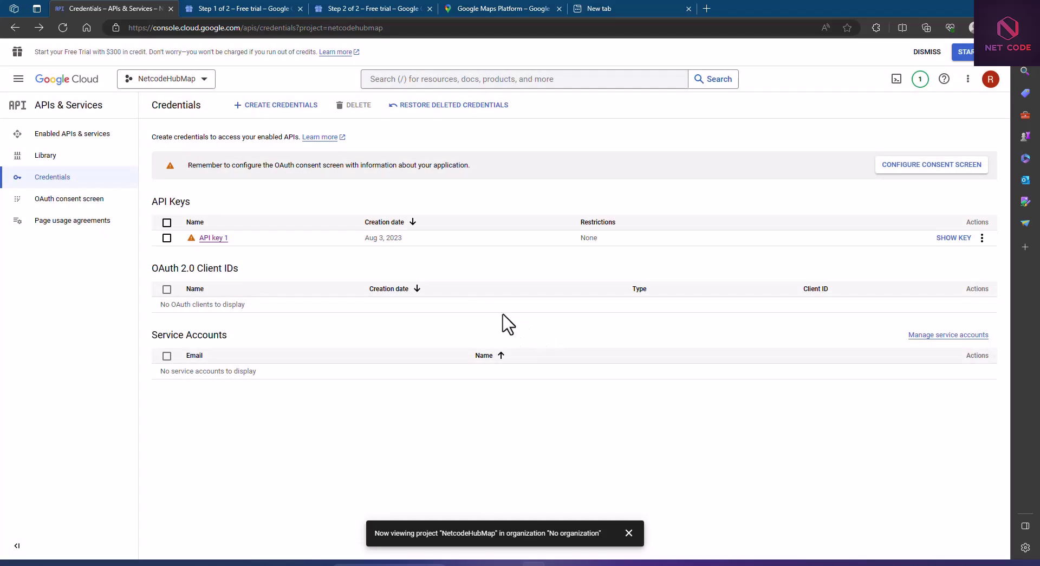
# Step: Open the new API key for editing and change its name to NetcodeHubMobileAppApi
pyautogui.click(213, 239)
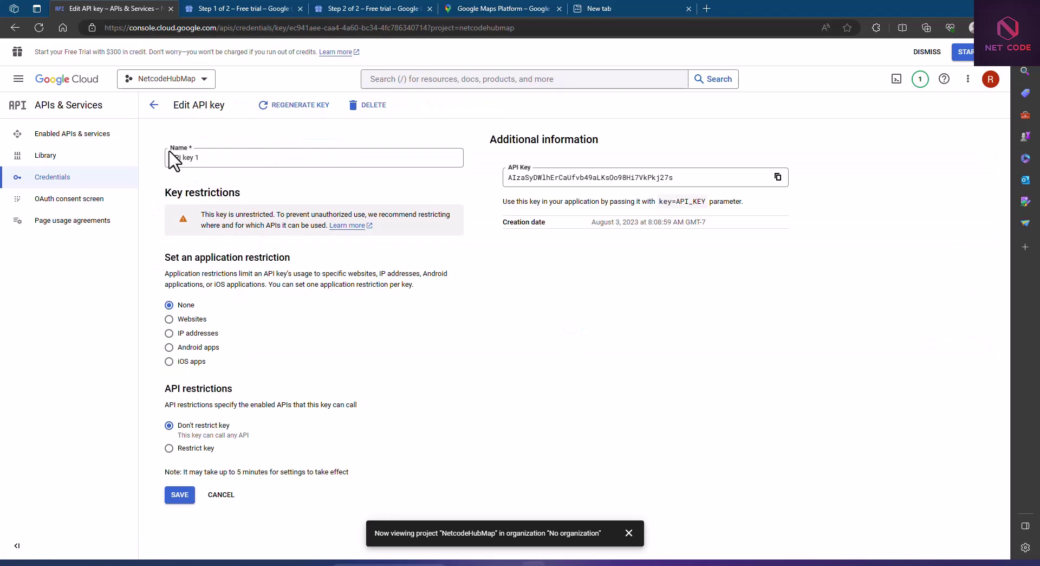
pyautogui.click(209, 156)
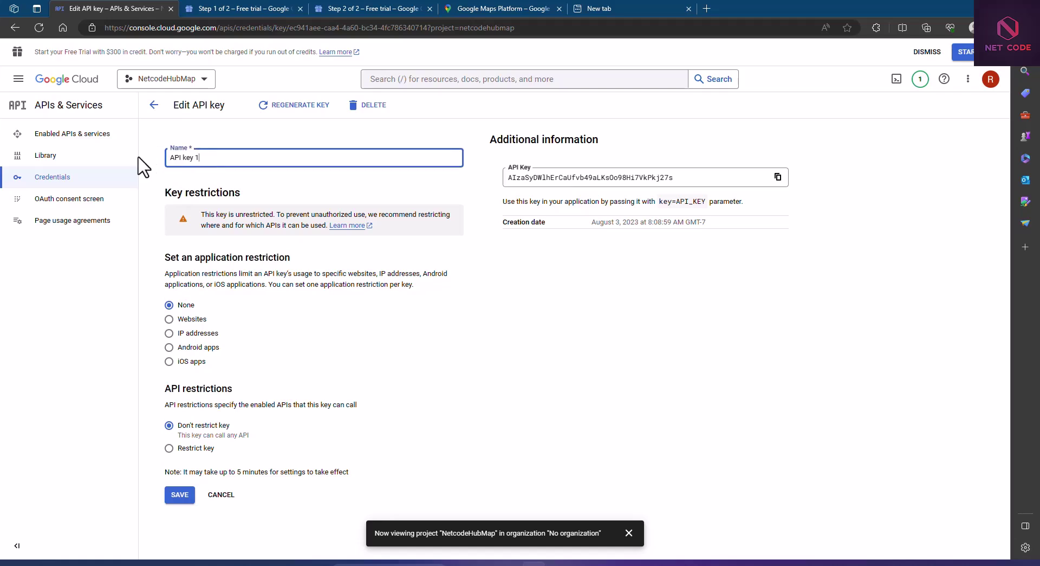
pyautogui.hotkey('ctrl', 'a')
pyautogui.write('N')
pyautogui.click(212, 162)
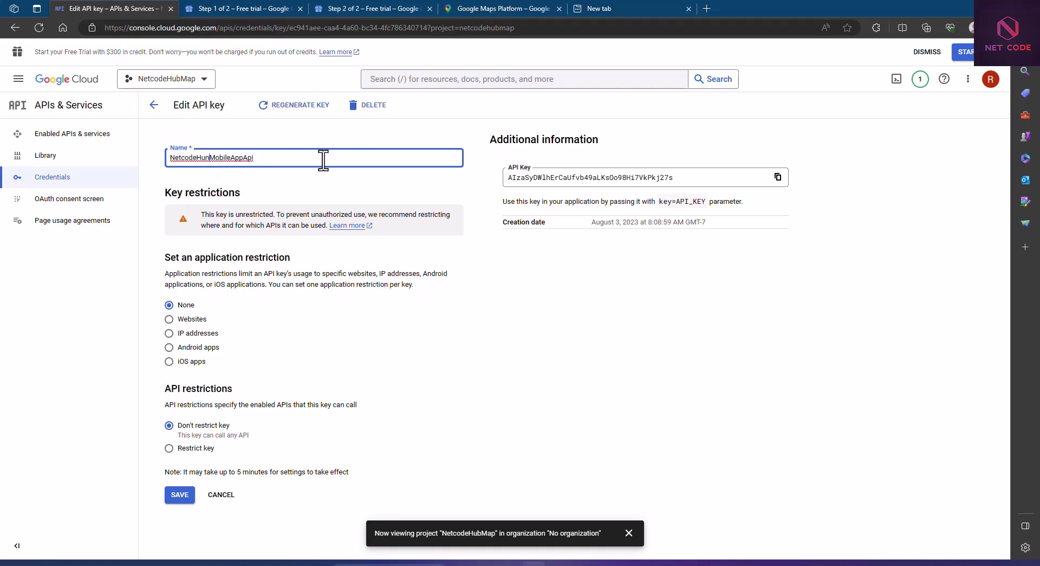
pyautogui.click(358, 157)
pyautogui.press('BackSpace')
# Step: Set the key's application restriction to Android apps and open a blank Android app entry
pyautogui.click(169, 348)
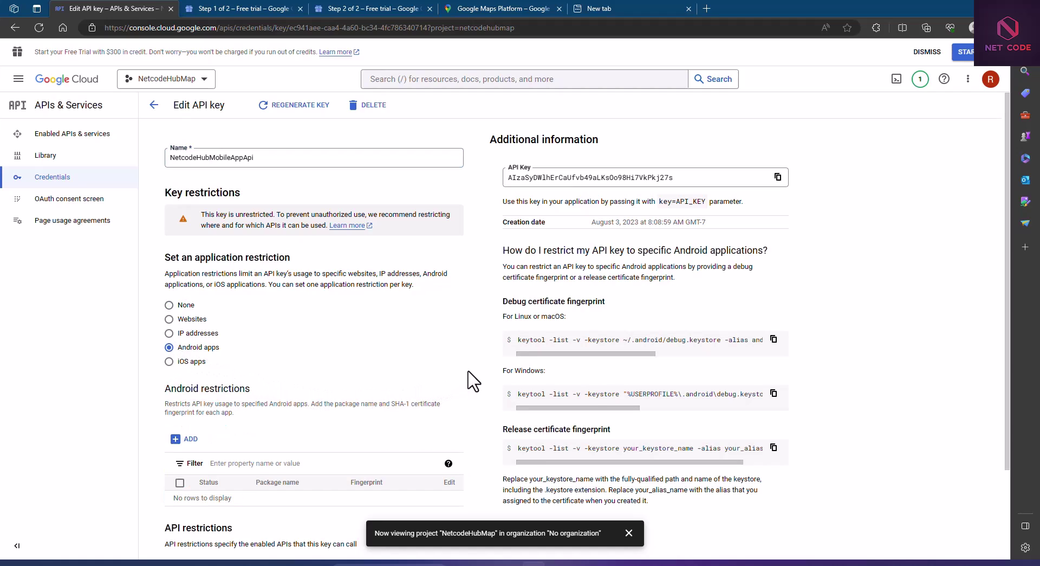
pyautogui.scroll(-2, 463, 393)
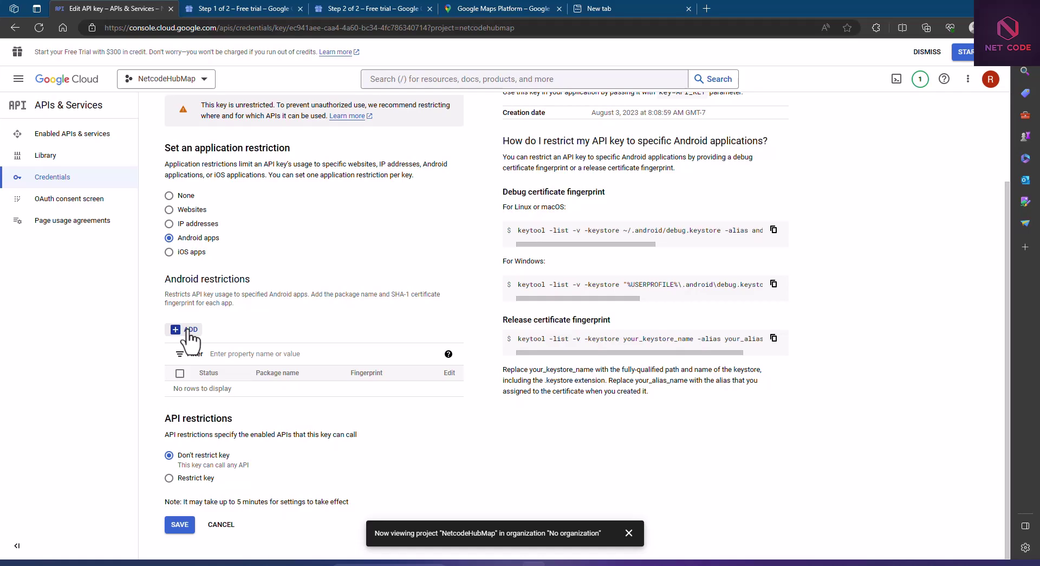
pyautogui.click(189, 331)
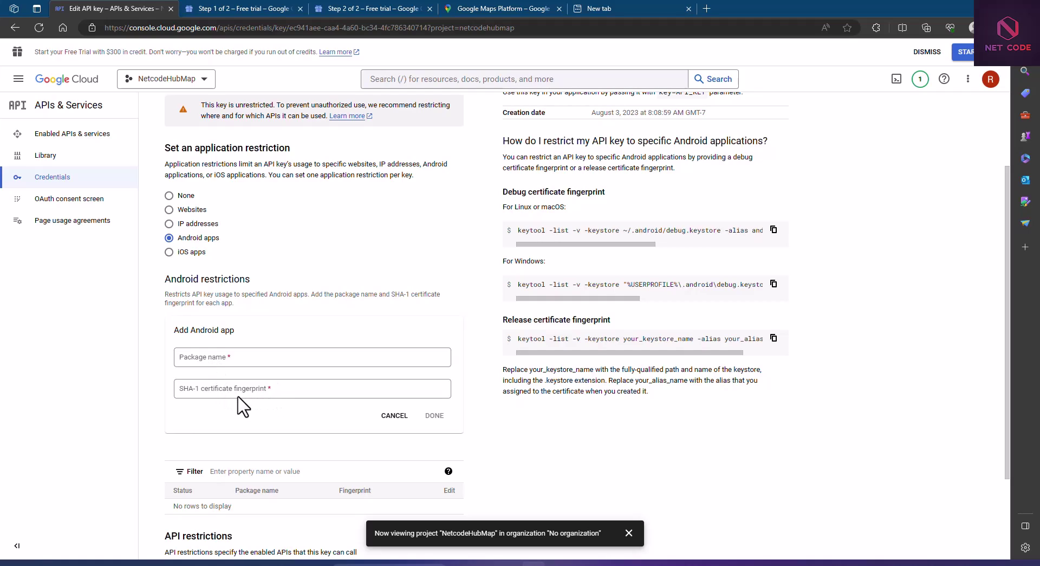
# Step: Set the key's application restriction to Websites, open a blank website entry and review the restriction settings
pyautogui.click(169, 210)
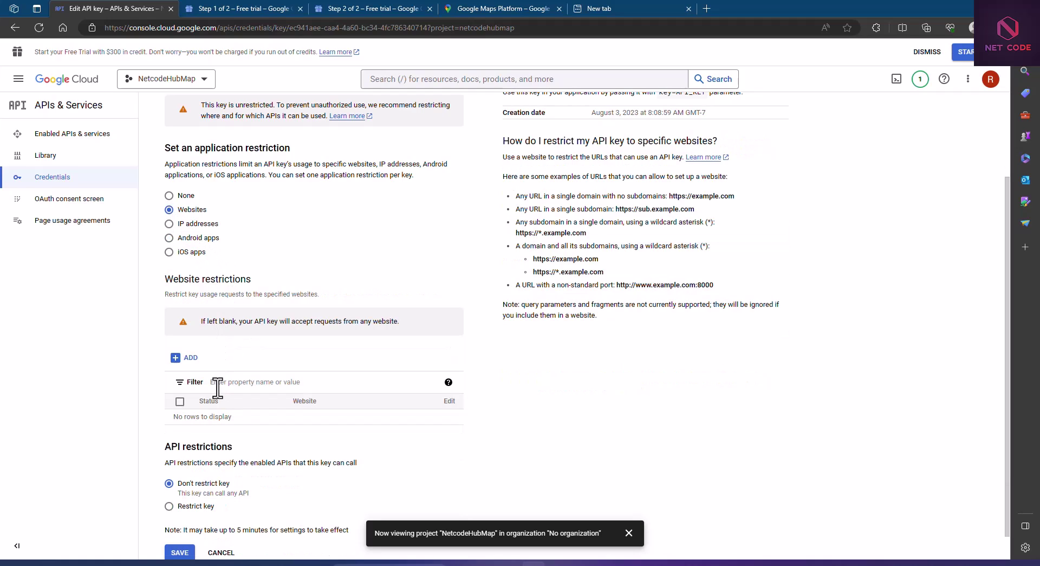
pyautogui.click(190, 359)
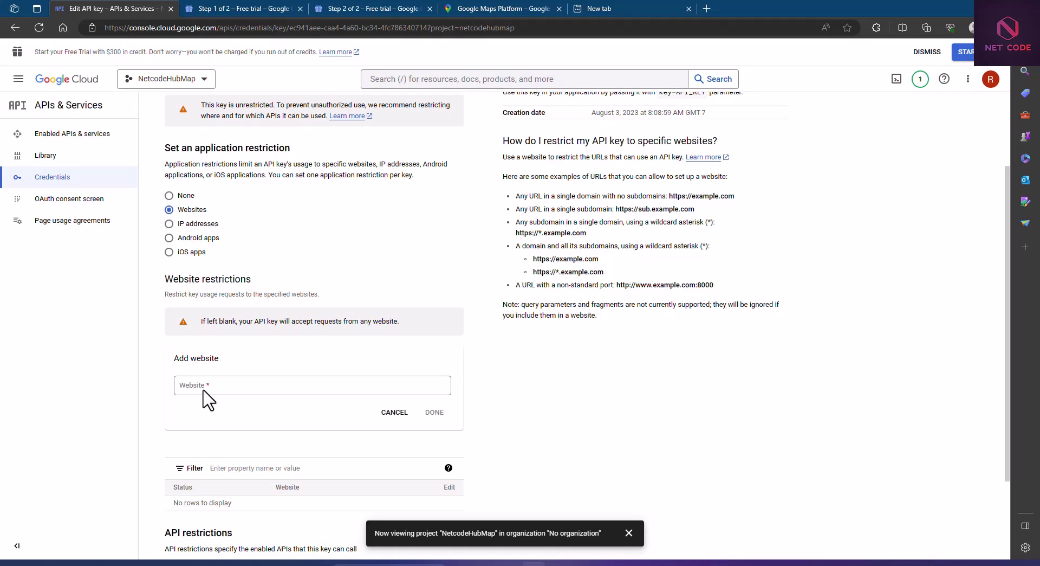
pyautogui.scroll(-3, 227, 417)
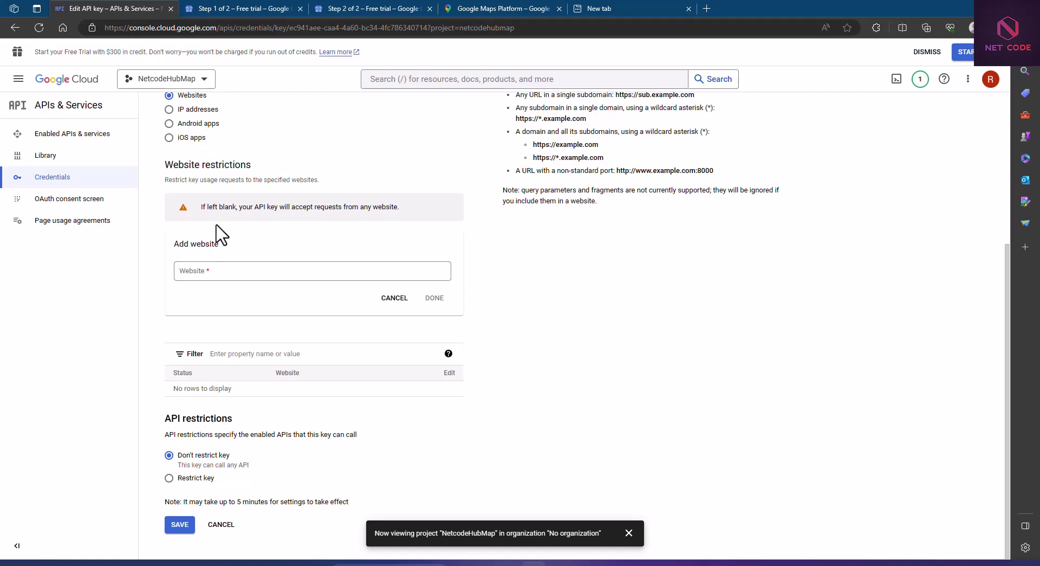
pyautogui.scroll(4, 285, 271)
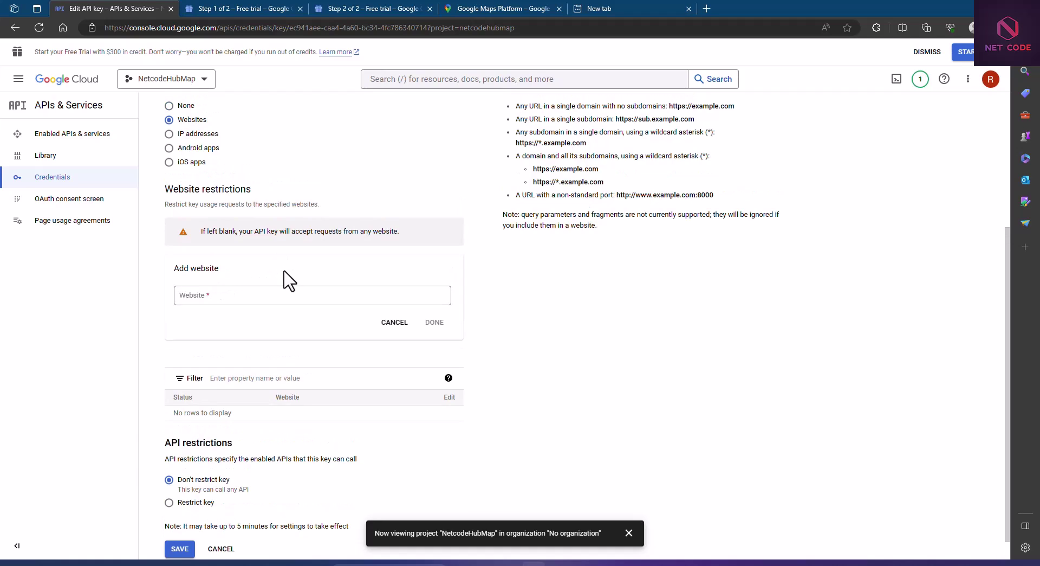
pyautogui.scroll(1, 238, 238)
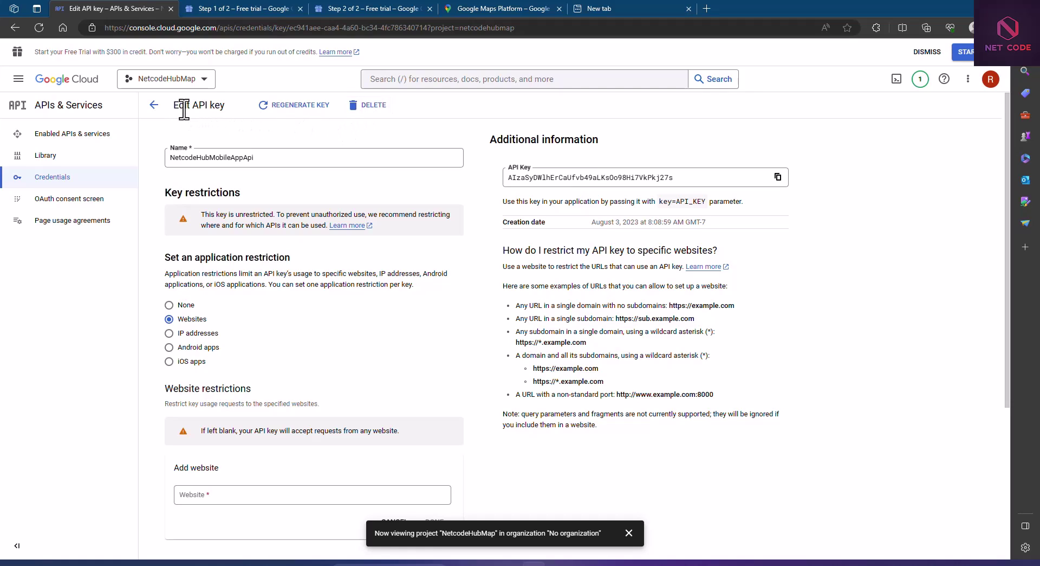
# Step: Delete the API key credential from the NetcodeHubMap project
pyautogui.click(379, 108)
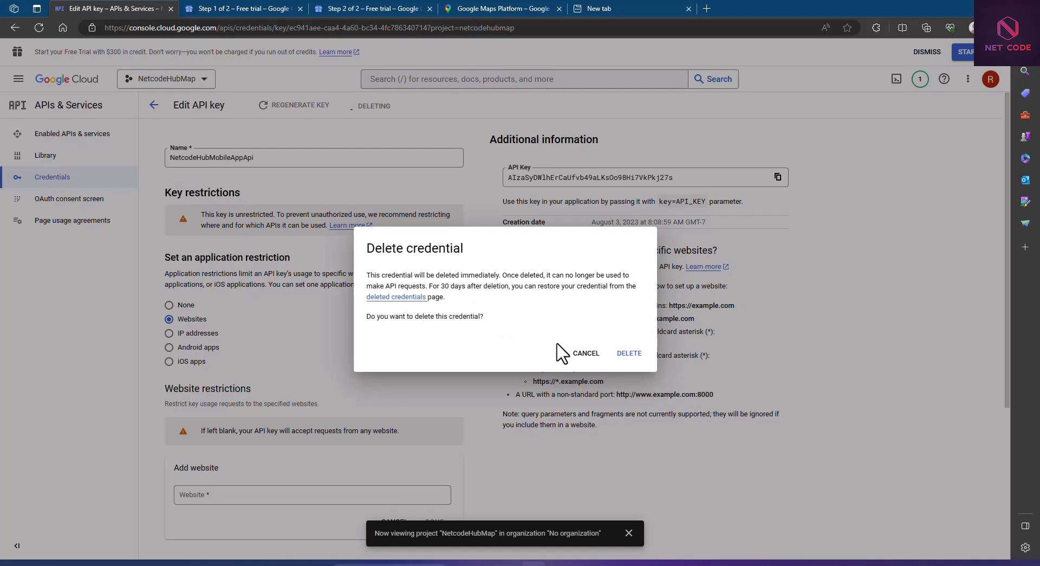
pyautogui.click(623, 353)
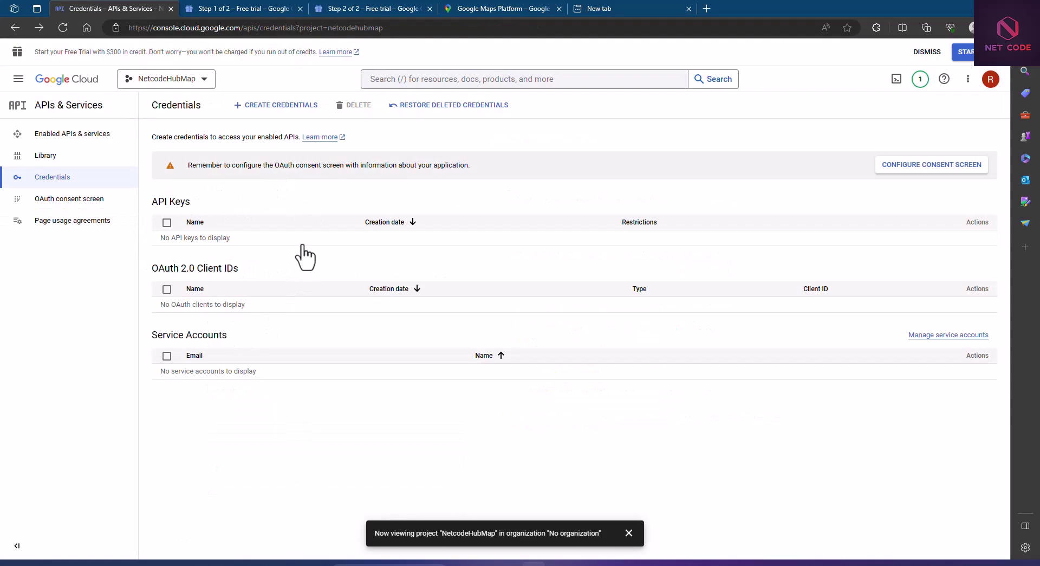
pyautogui.click(204, 84)
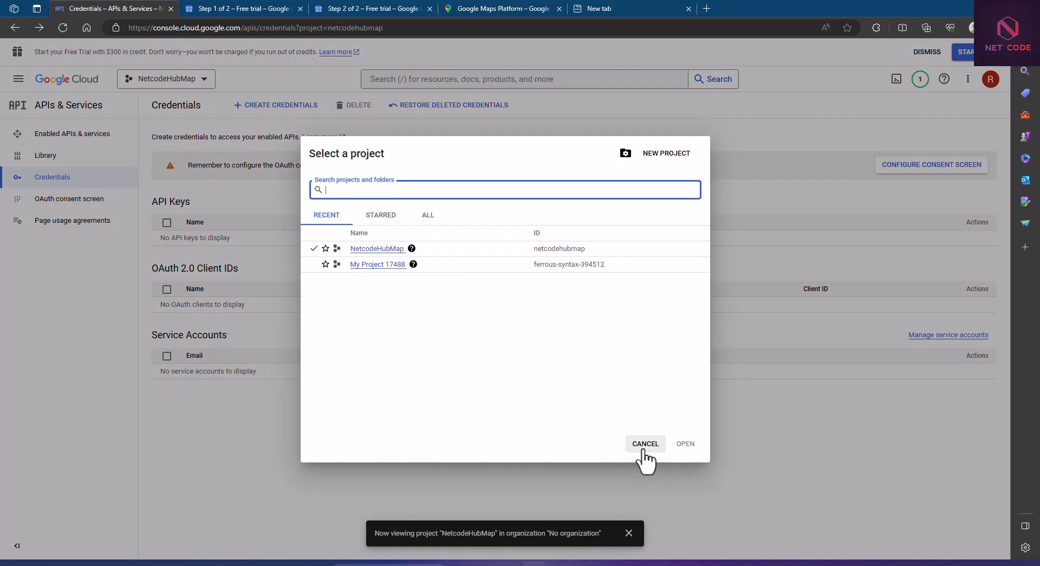
pyautogui.click(625, 441)
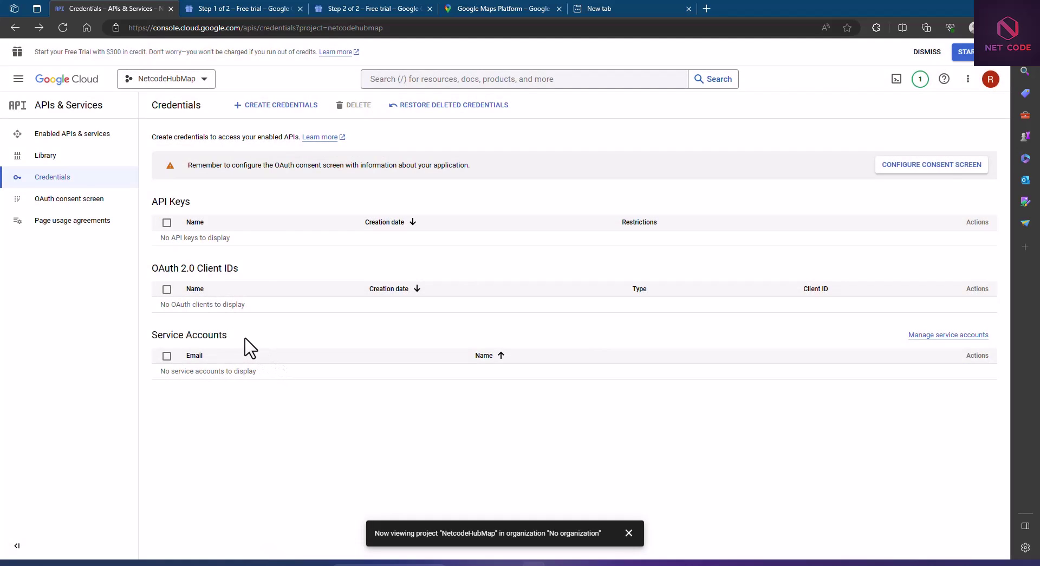